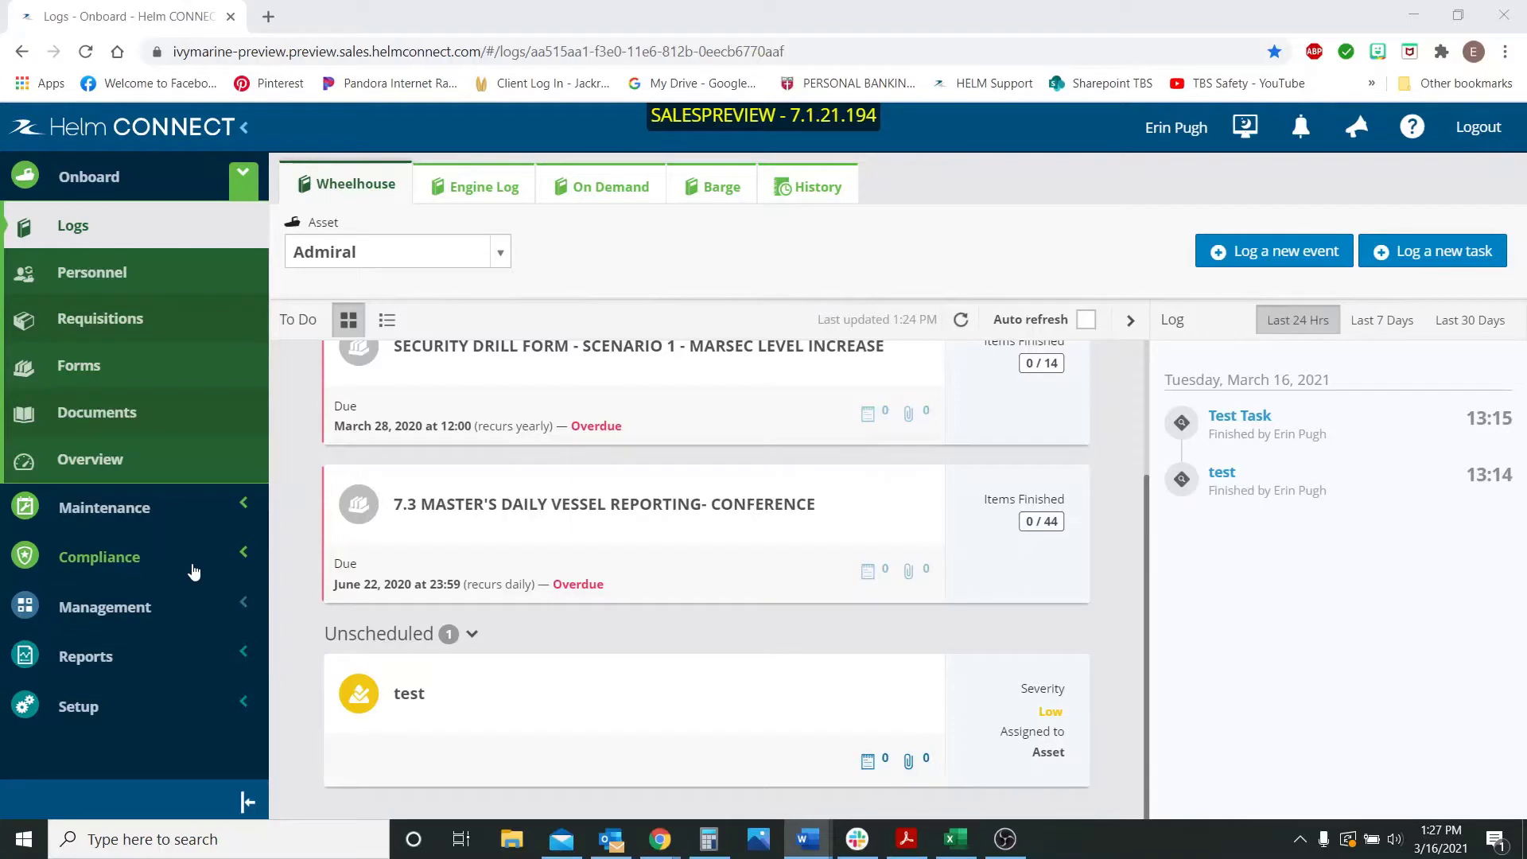
From Compliance > Audits, open the Verify Actions audit and its Test Task approval dialog.
click(93, 566)
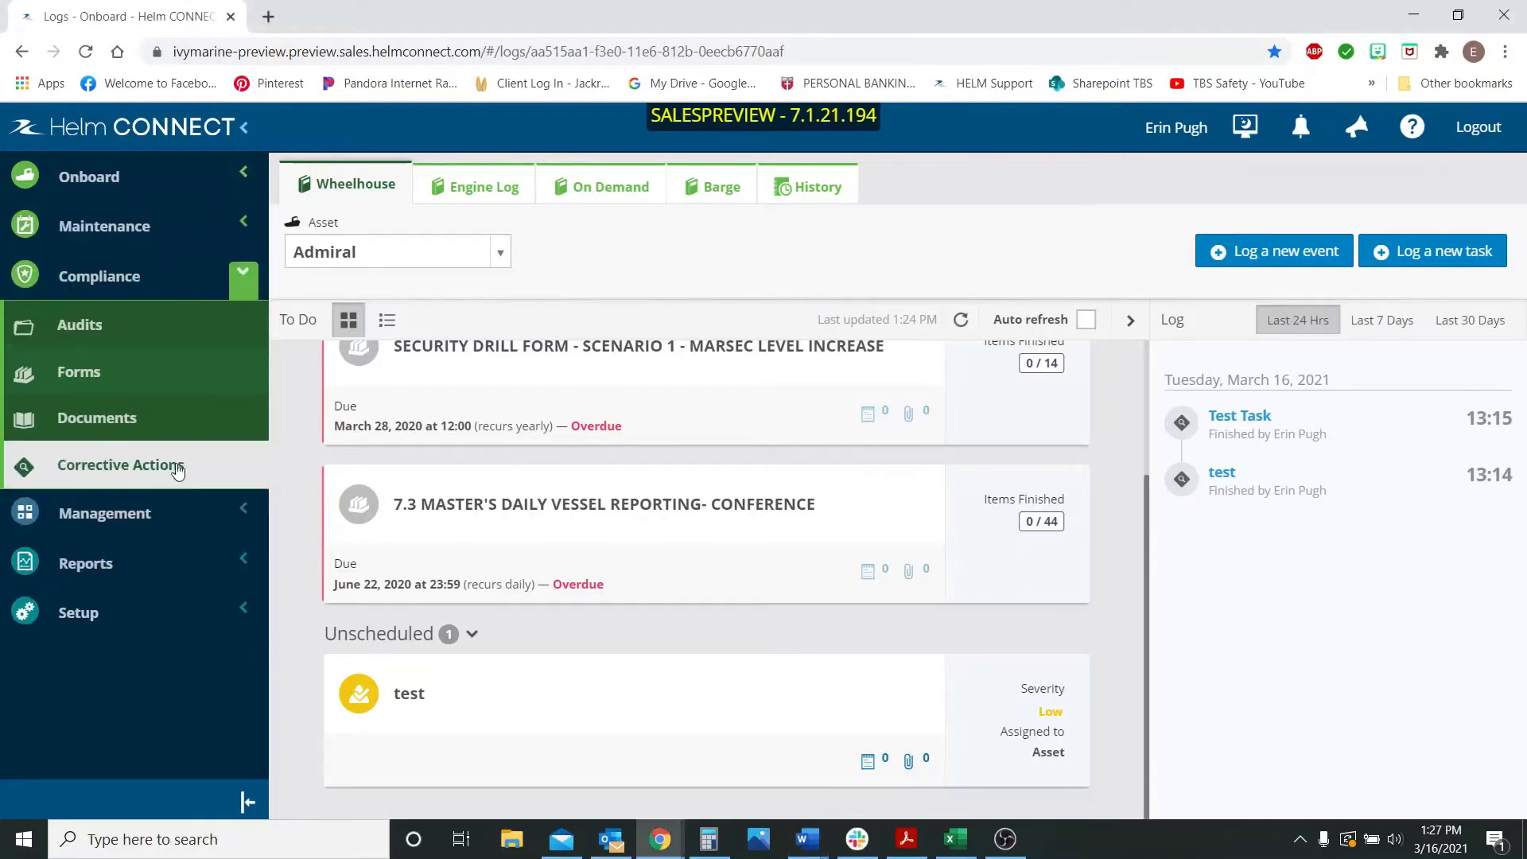
click(110, 334)
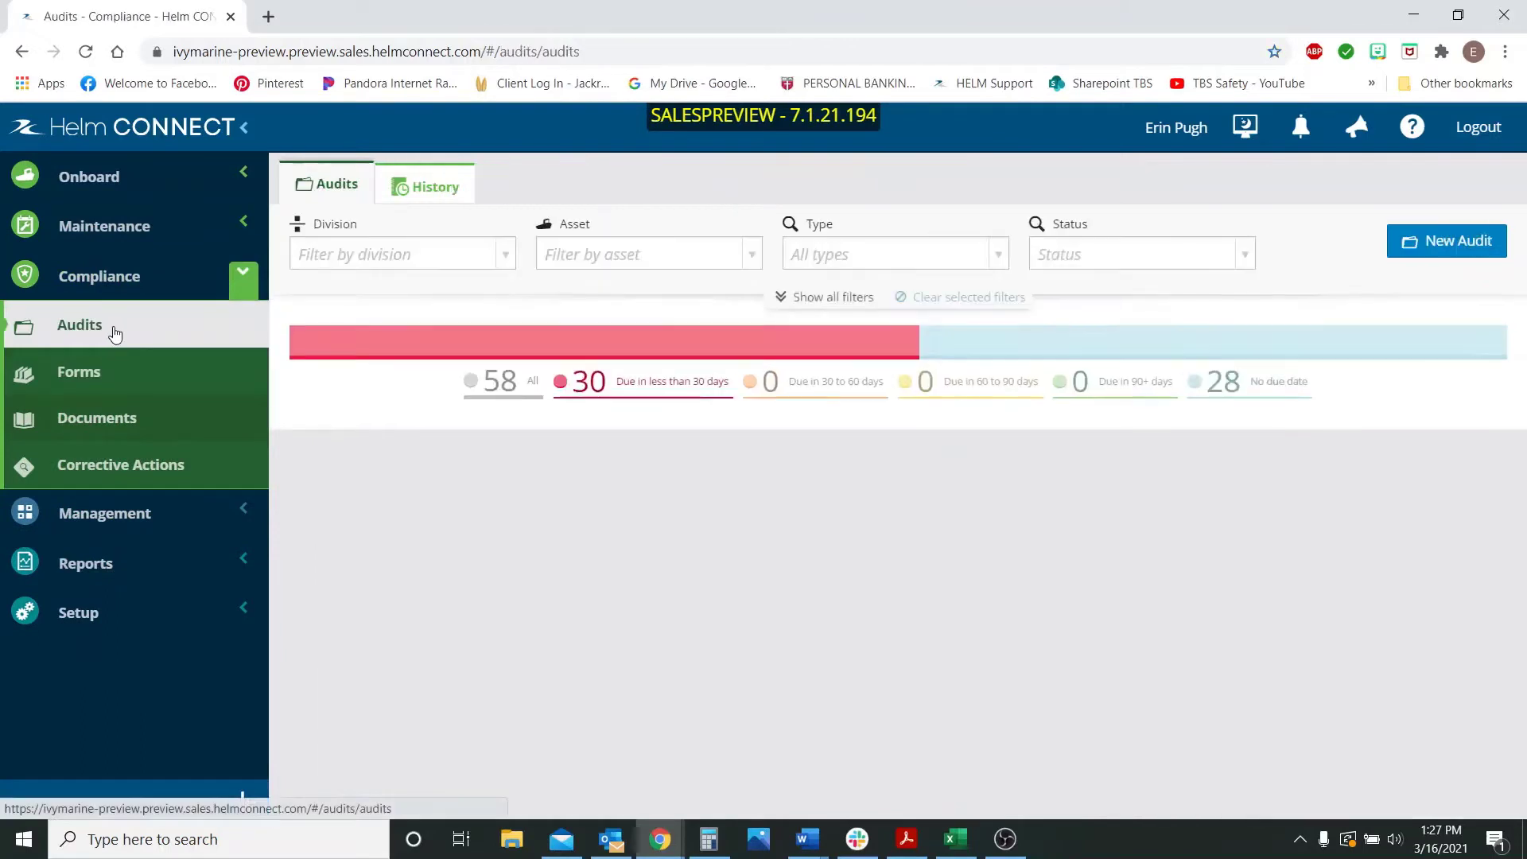
scroll(570, 564, down, 3)
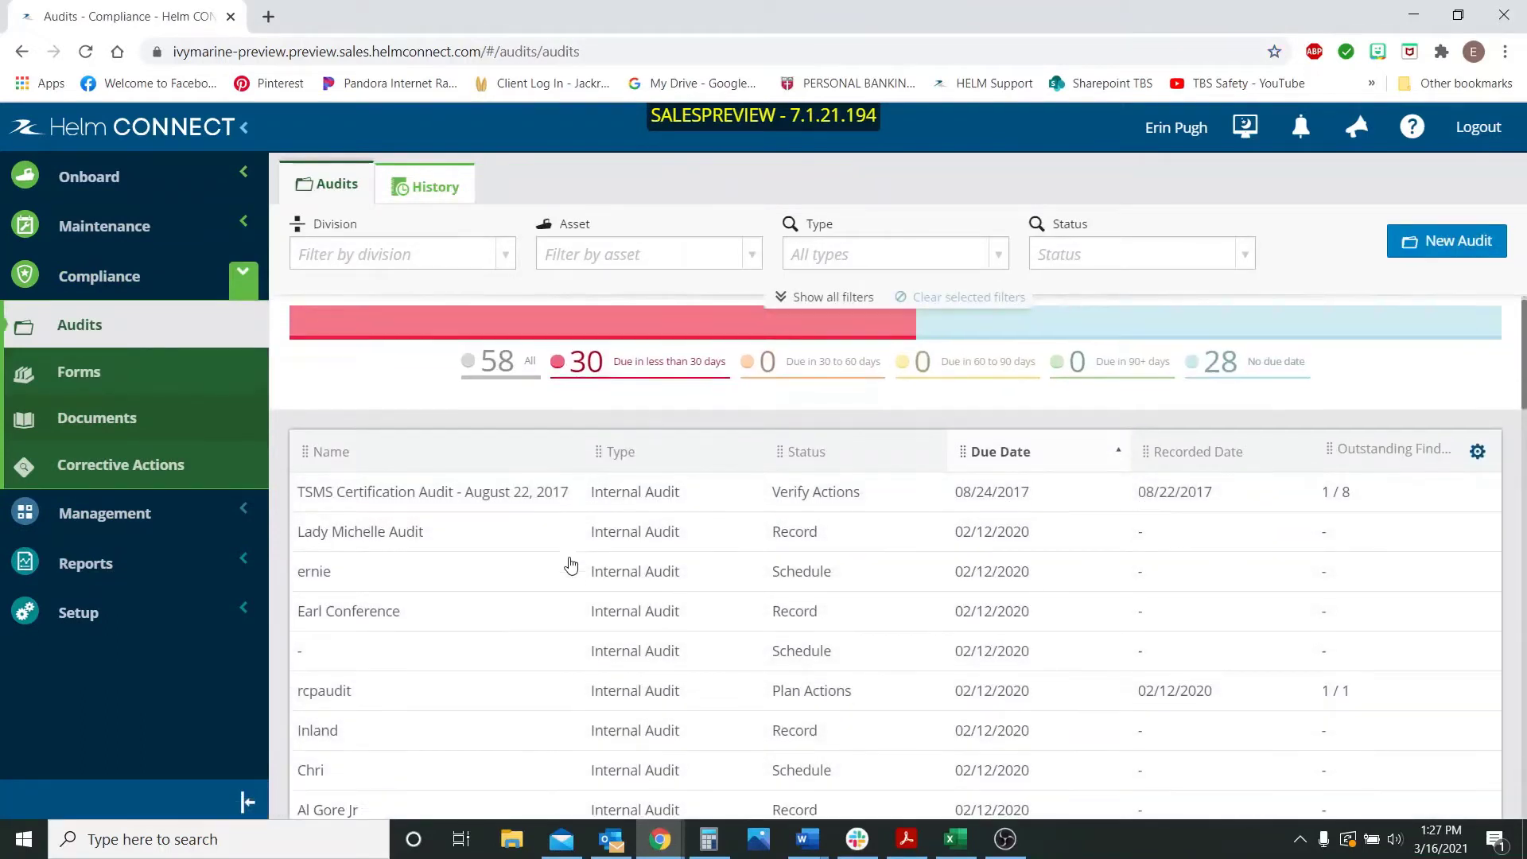
scroll(570, 565, down, 1)
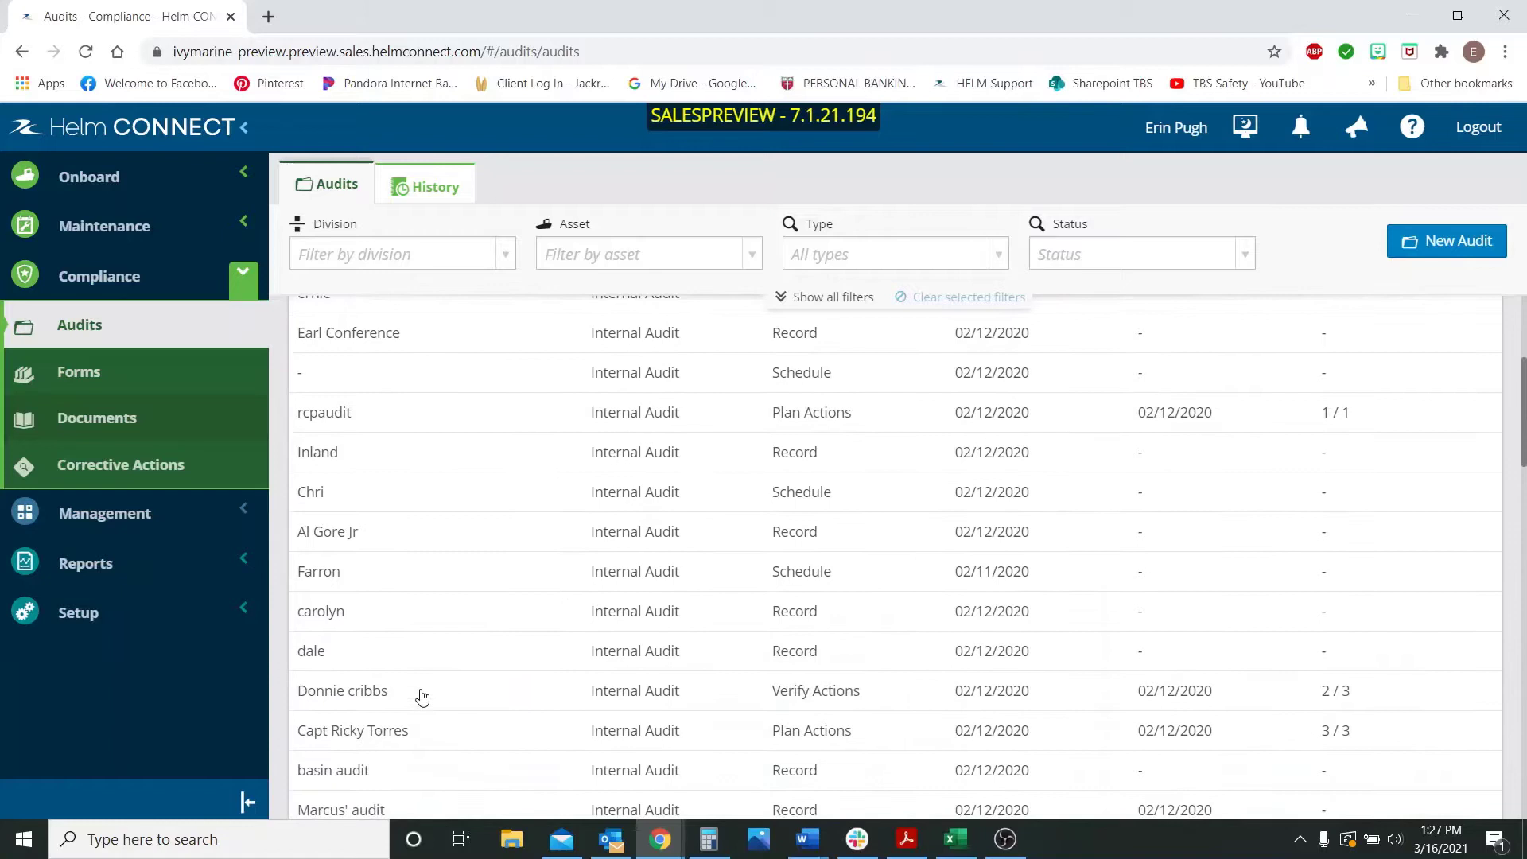
click(417, 704)
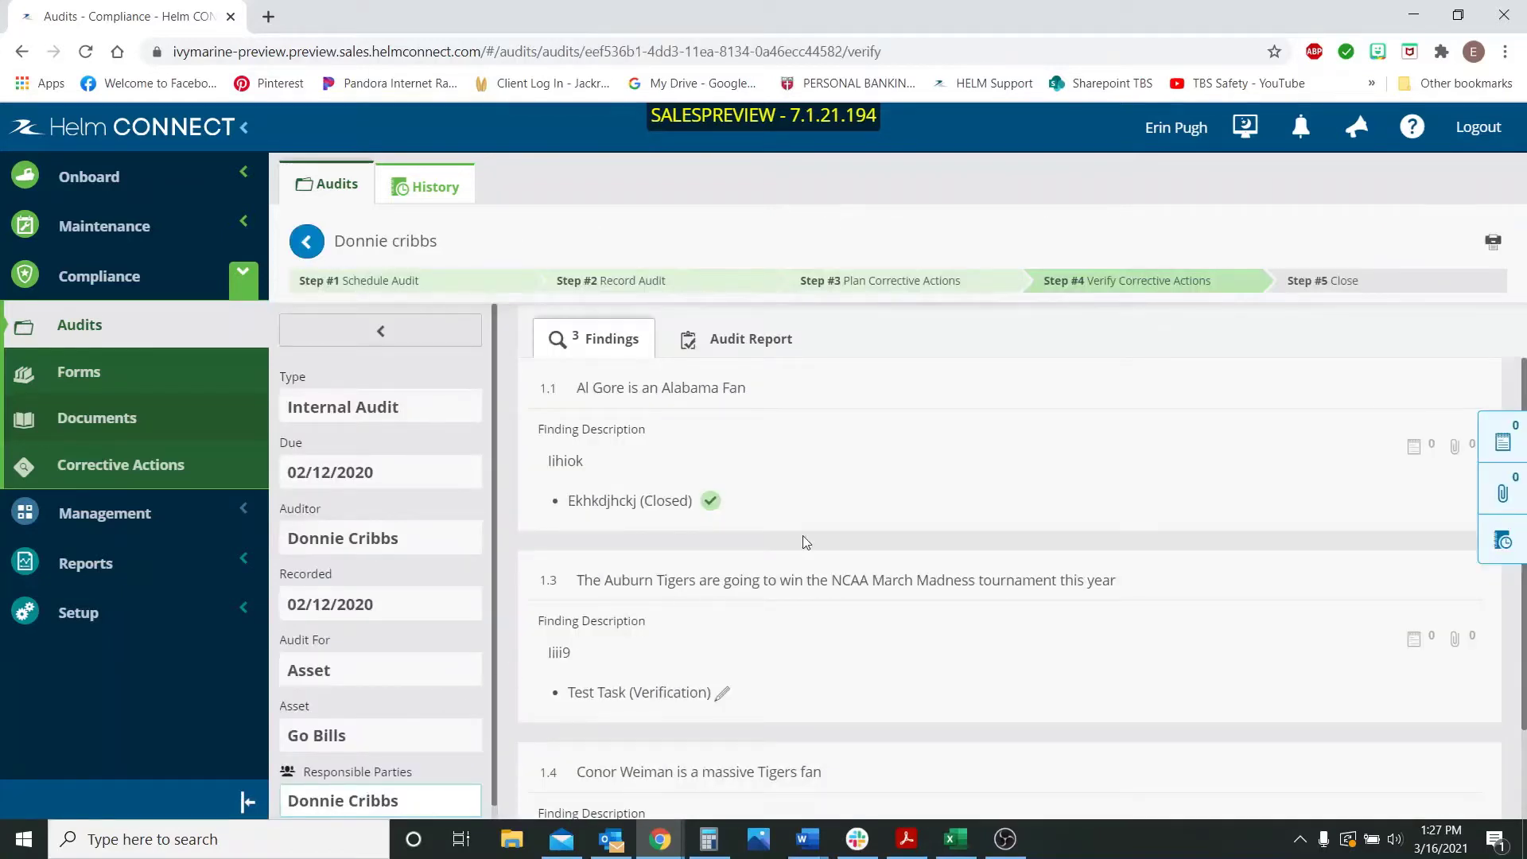
scroll(866, 499, down, 1)
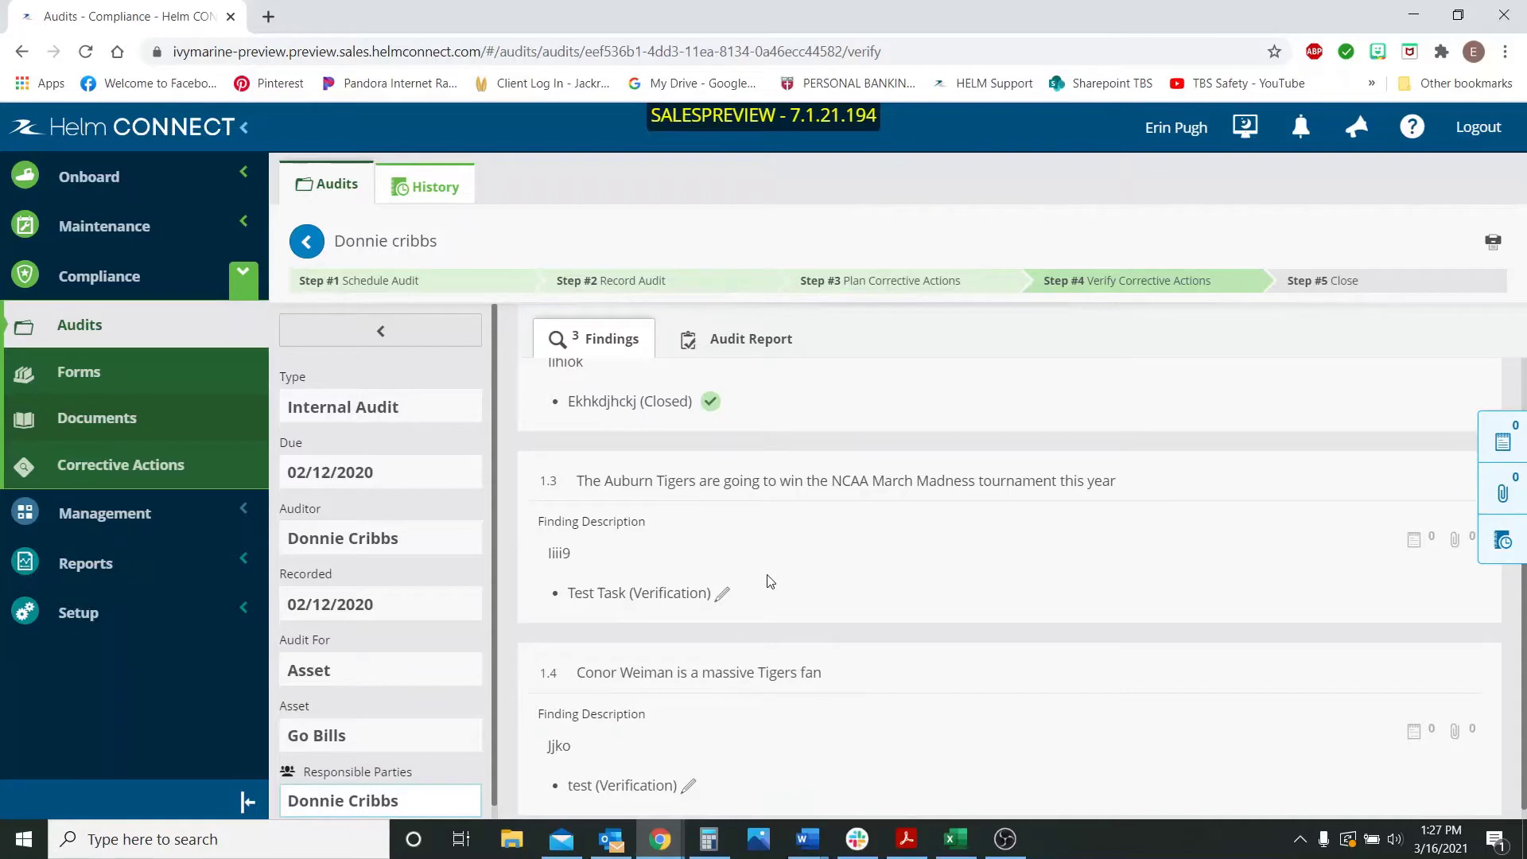
click(694, 599)
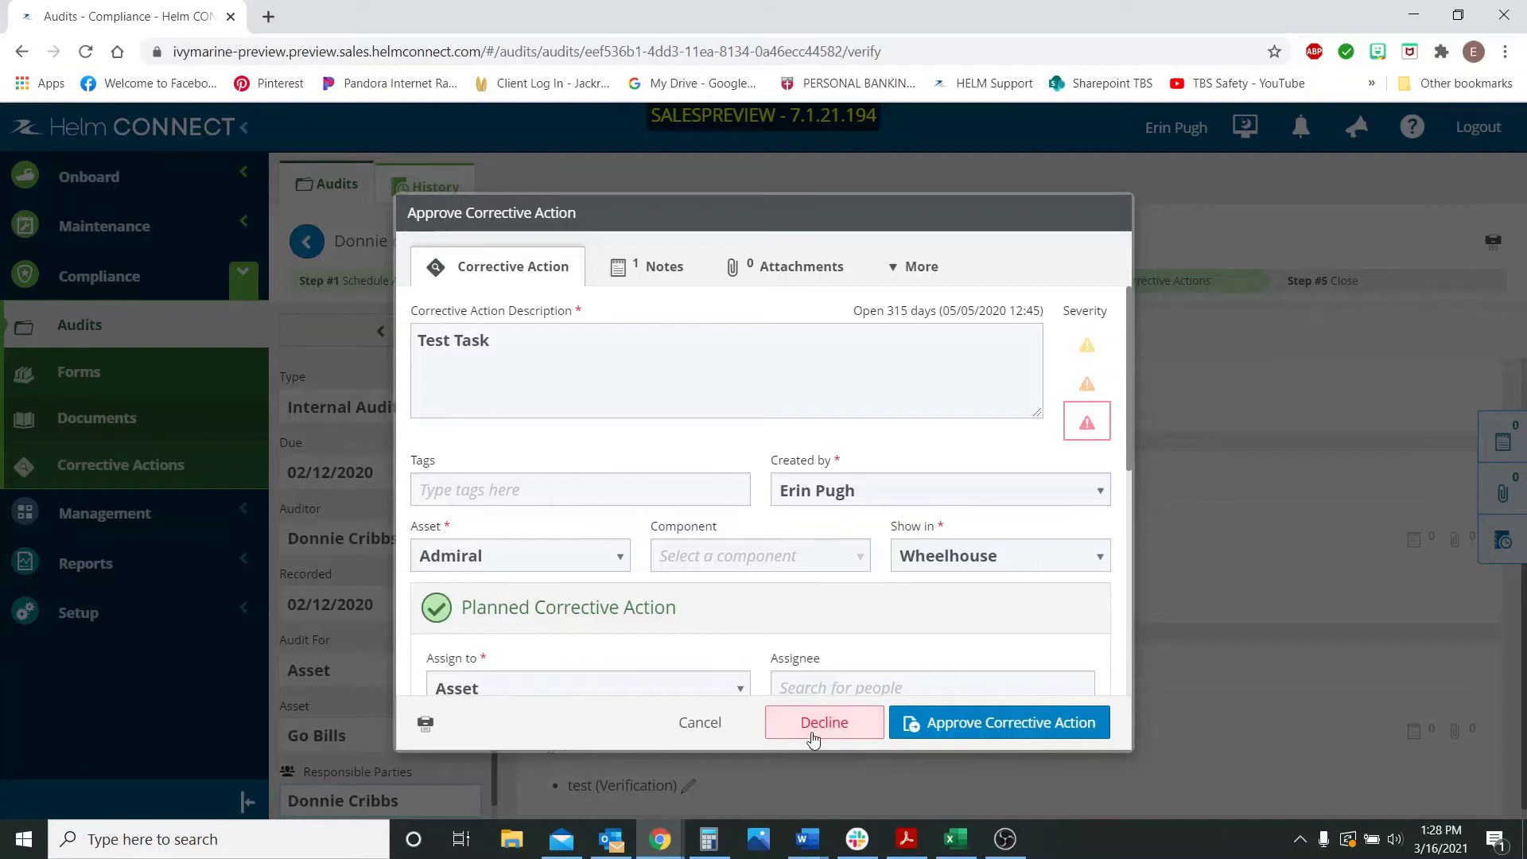
Decline the Test Task, selecting the declining person and giving the reason 'No reason'.
click(812, 738)
click(858, 465)
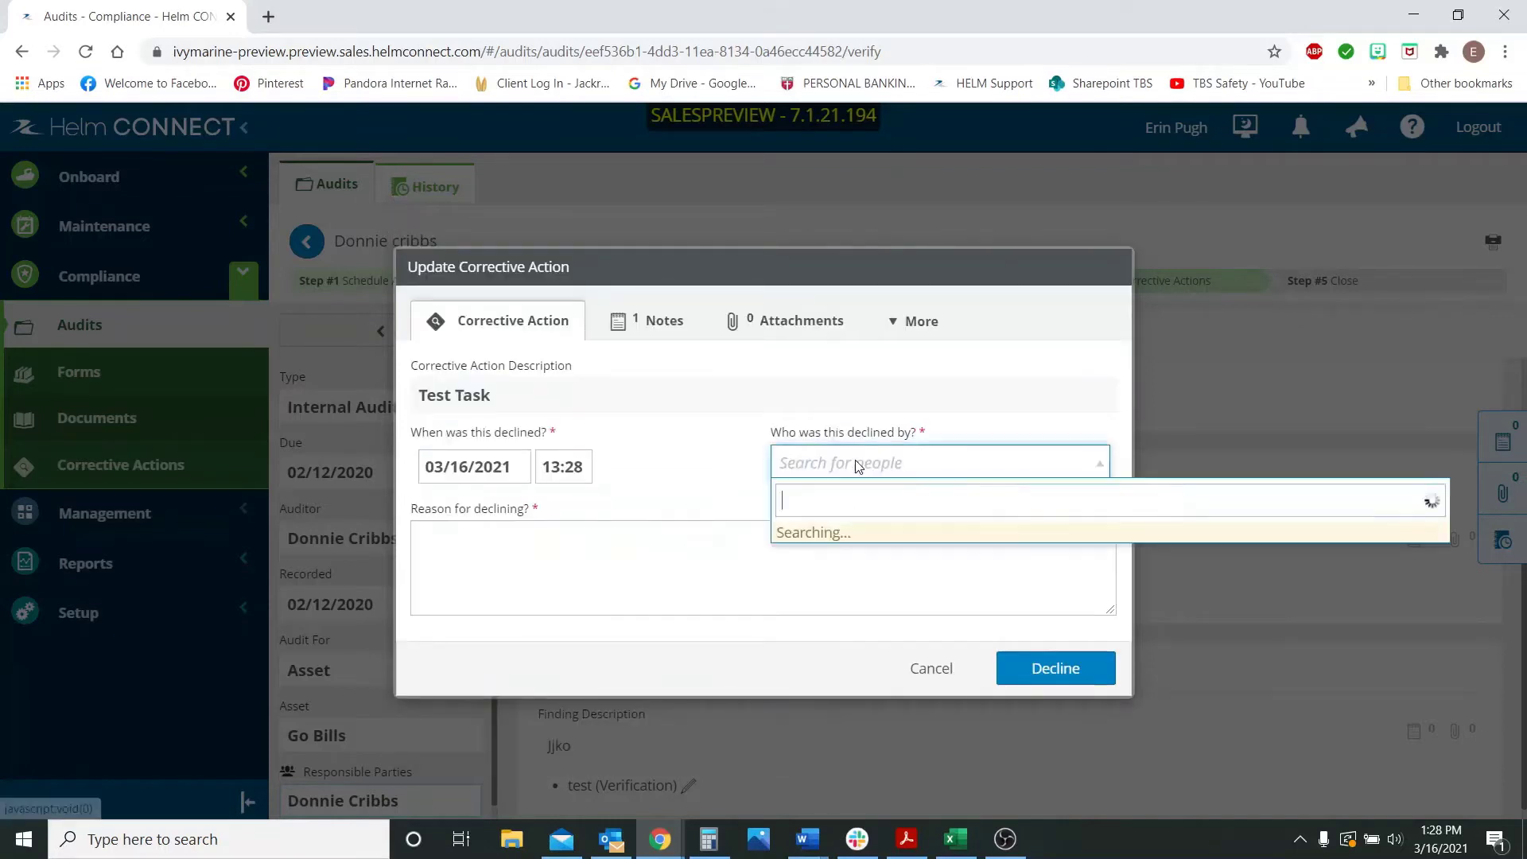
text(erin)
key(Return)
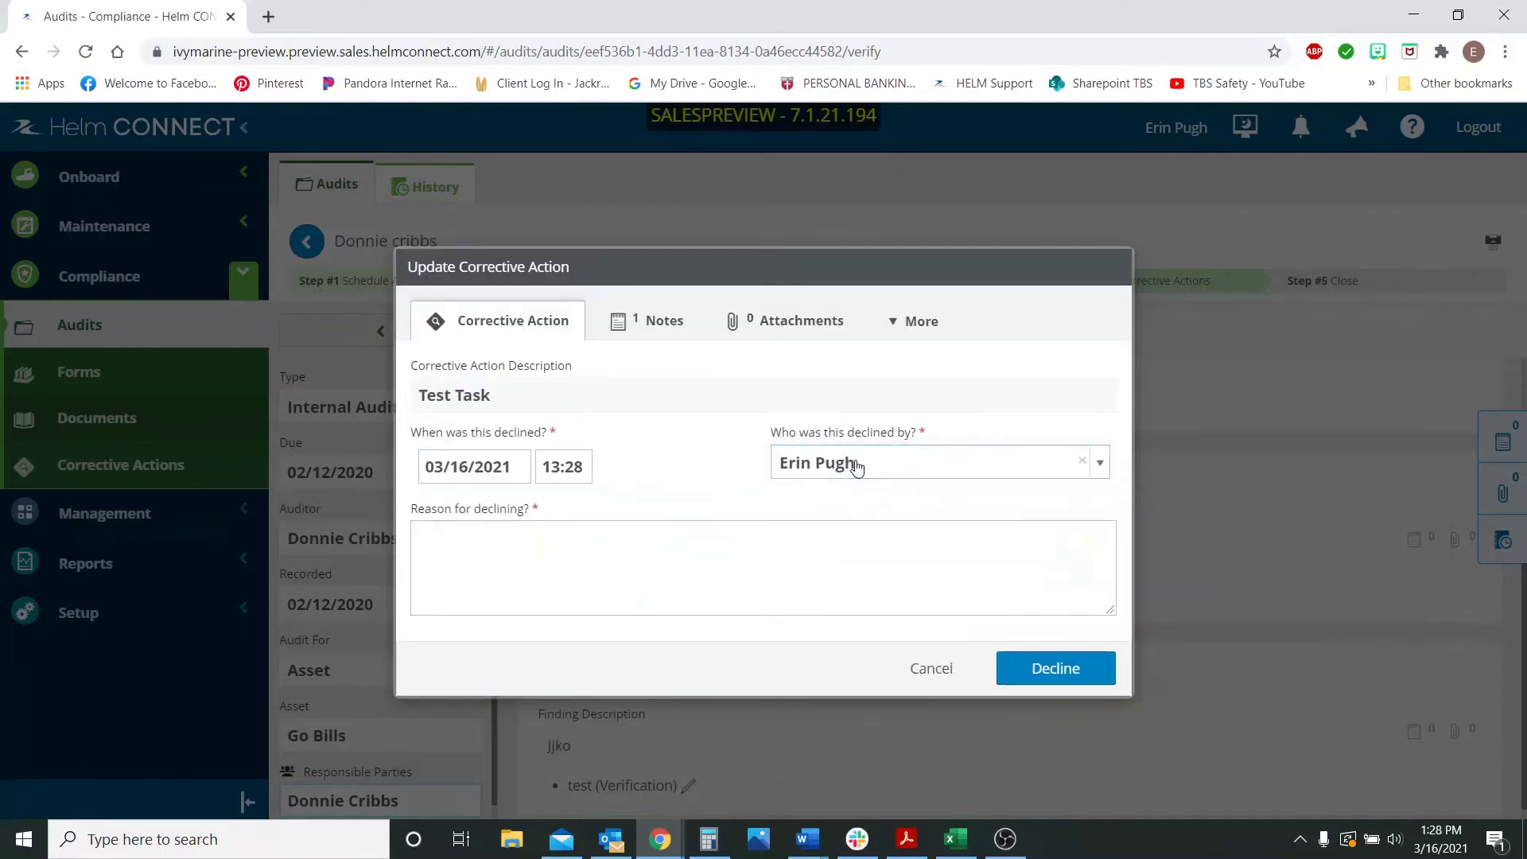
click(798, 535)
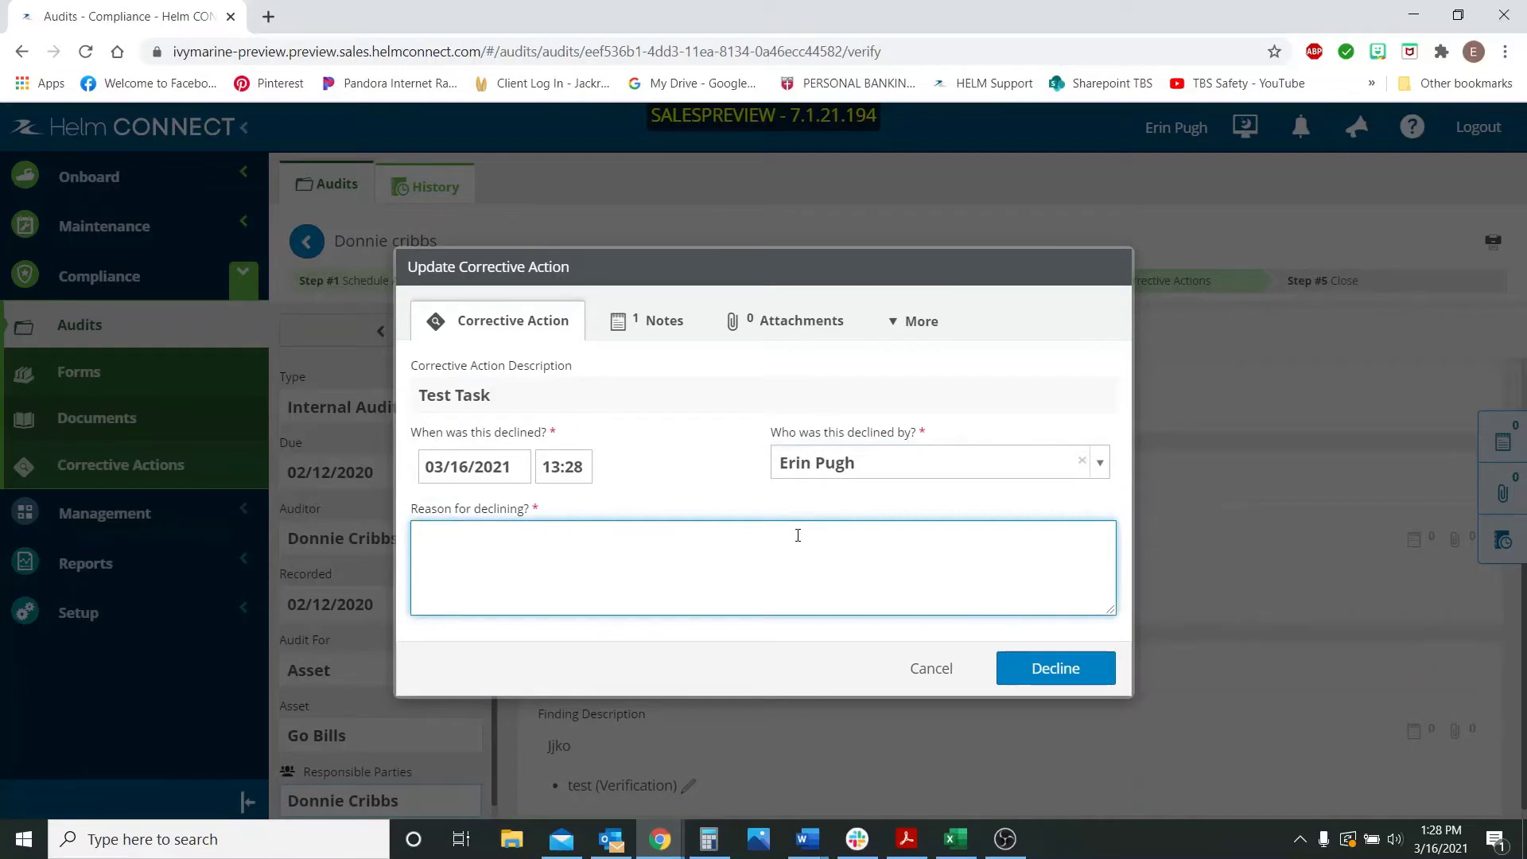
text(No reason)
click(1056, 672)
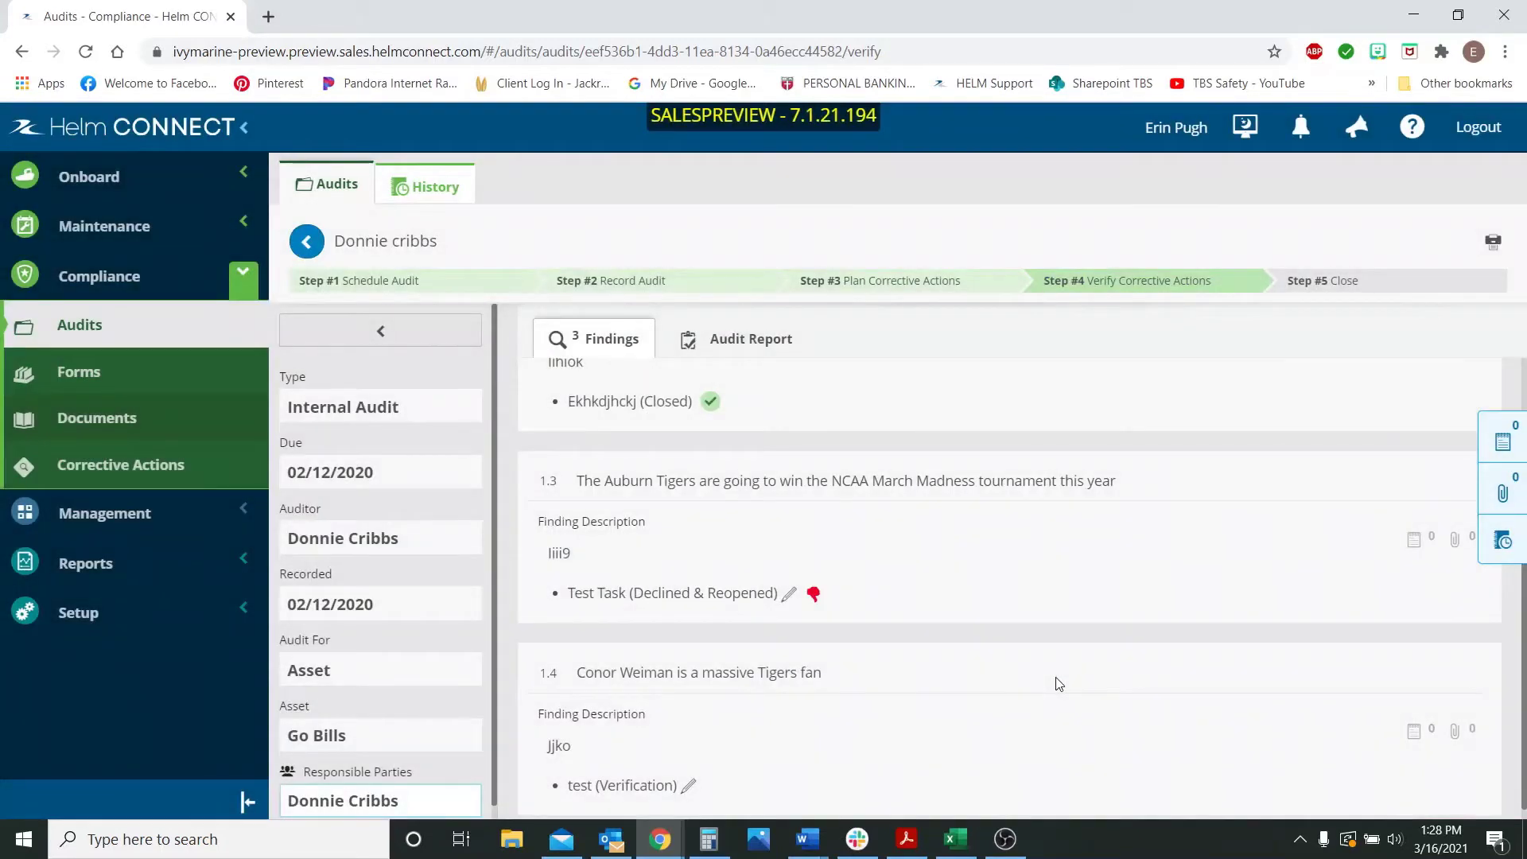
mouse_move(811, 598)
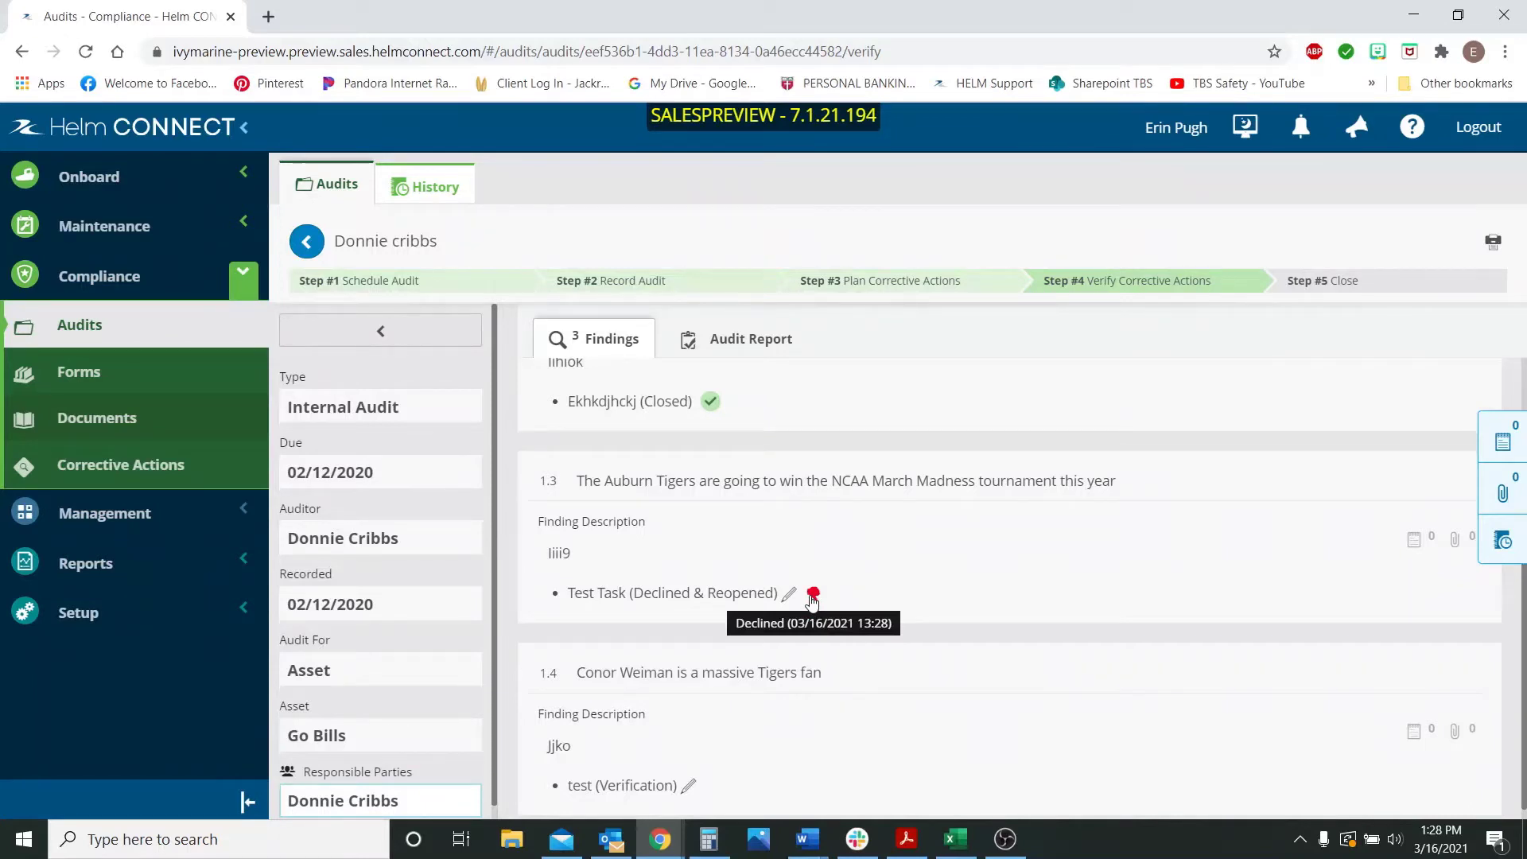
Review the reopened Test Task's details, cancel without changes, and expand the Onboard module.
click(746, 598)
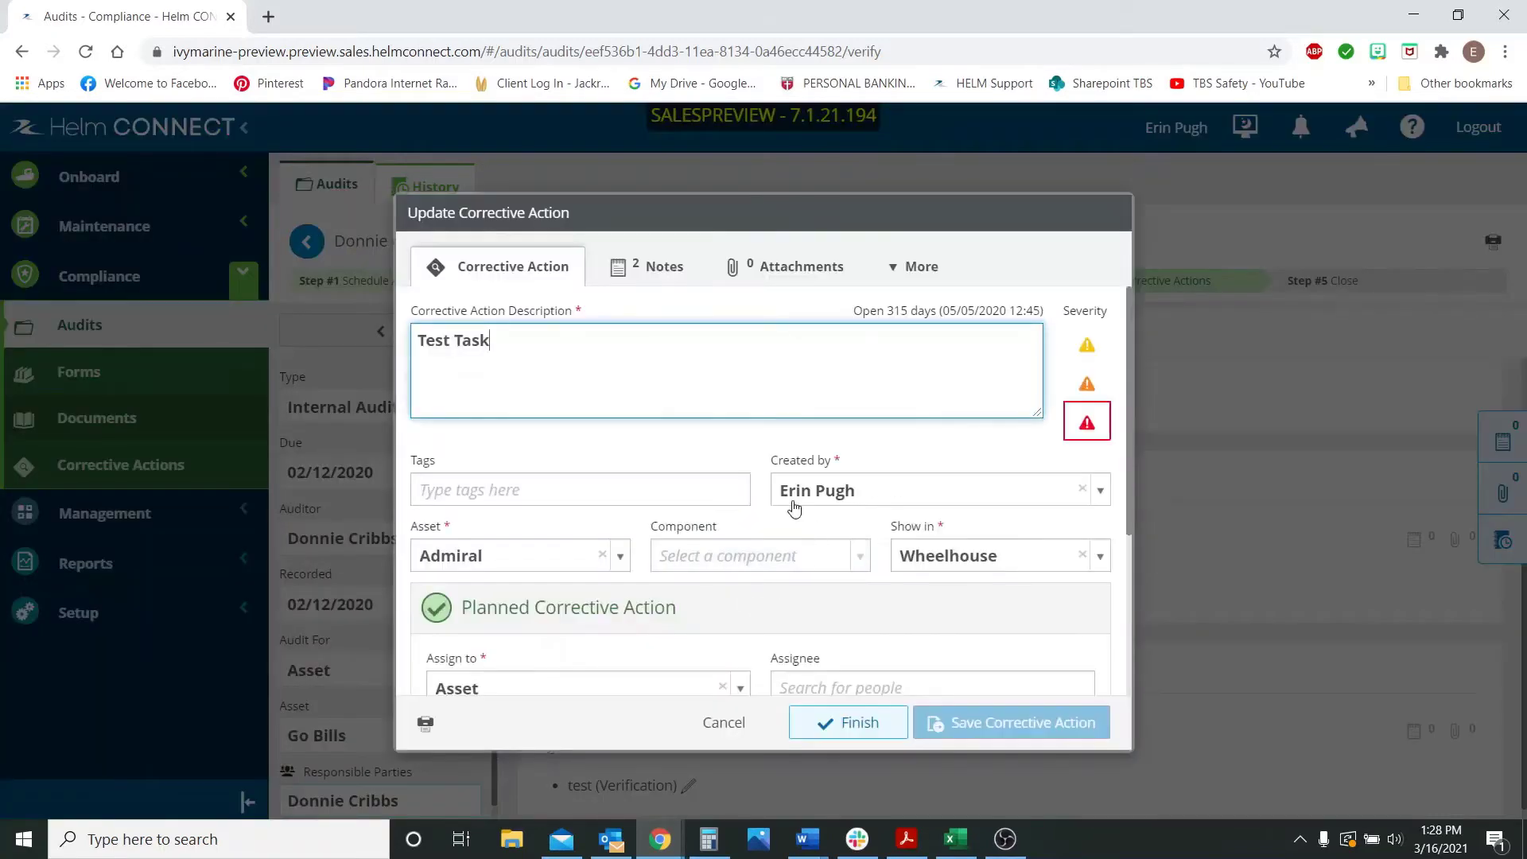
scroll(794, 507, down, 1)
scroll(793, 508, down, 1)
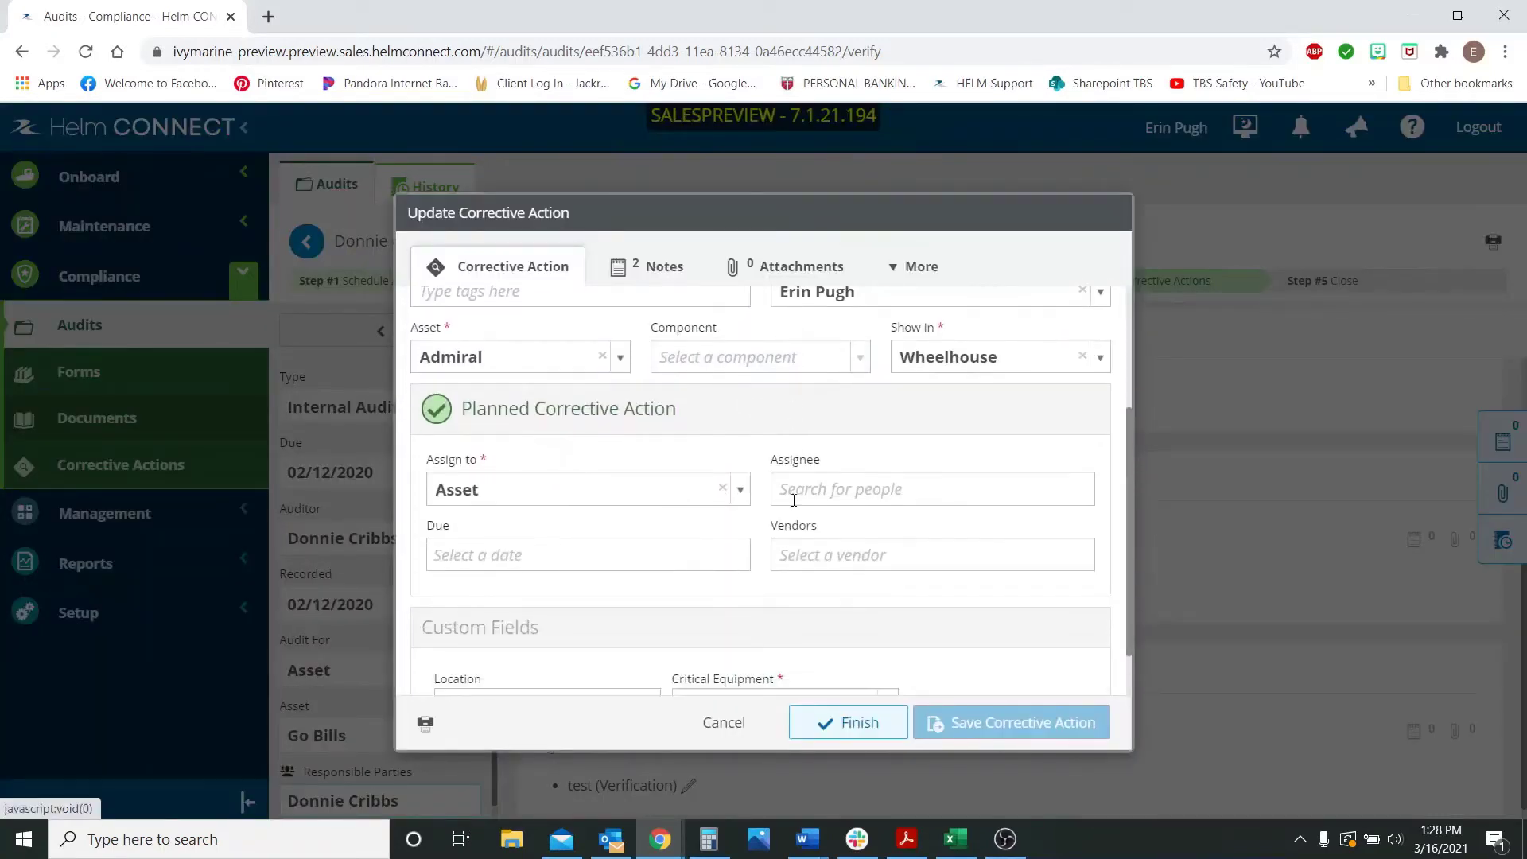
scroll(794, 504, down, 1)
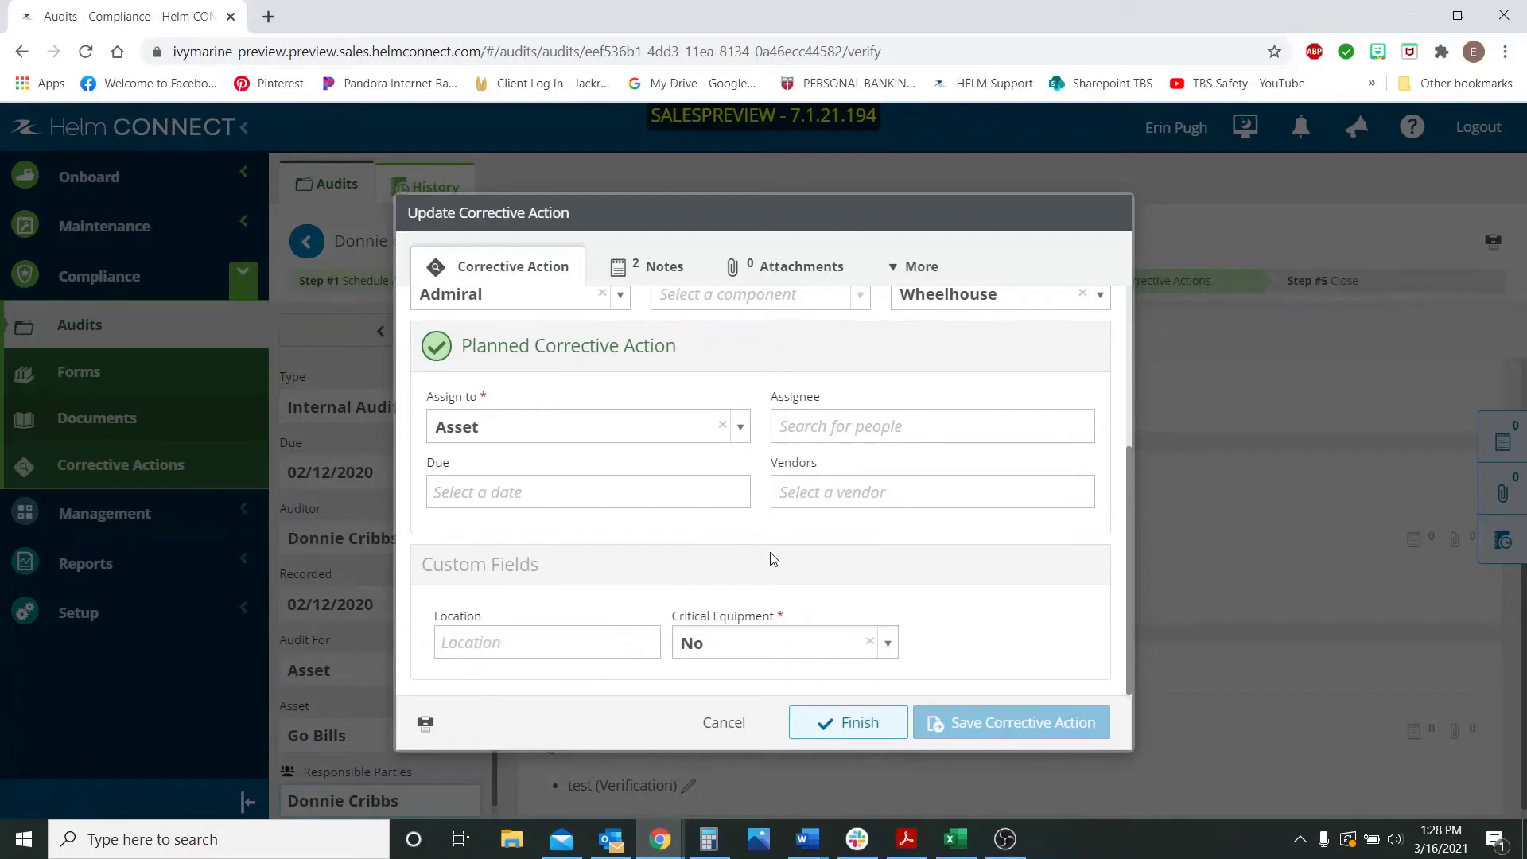
click(1173, 610)
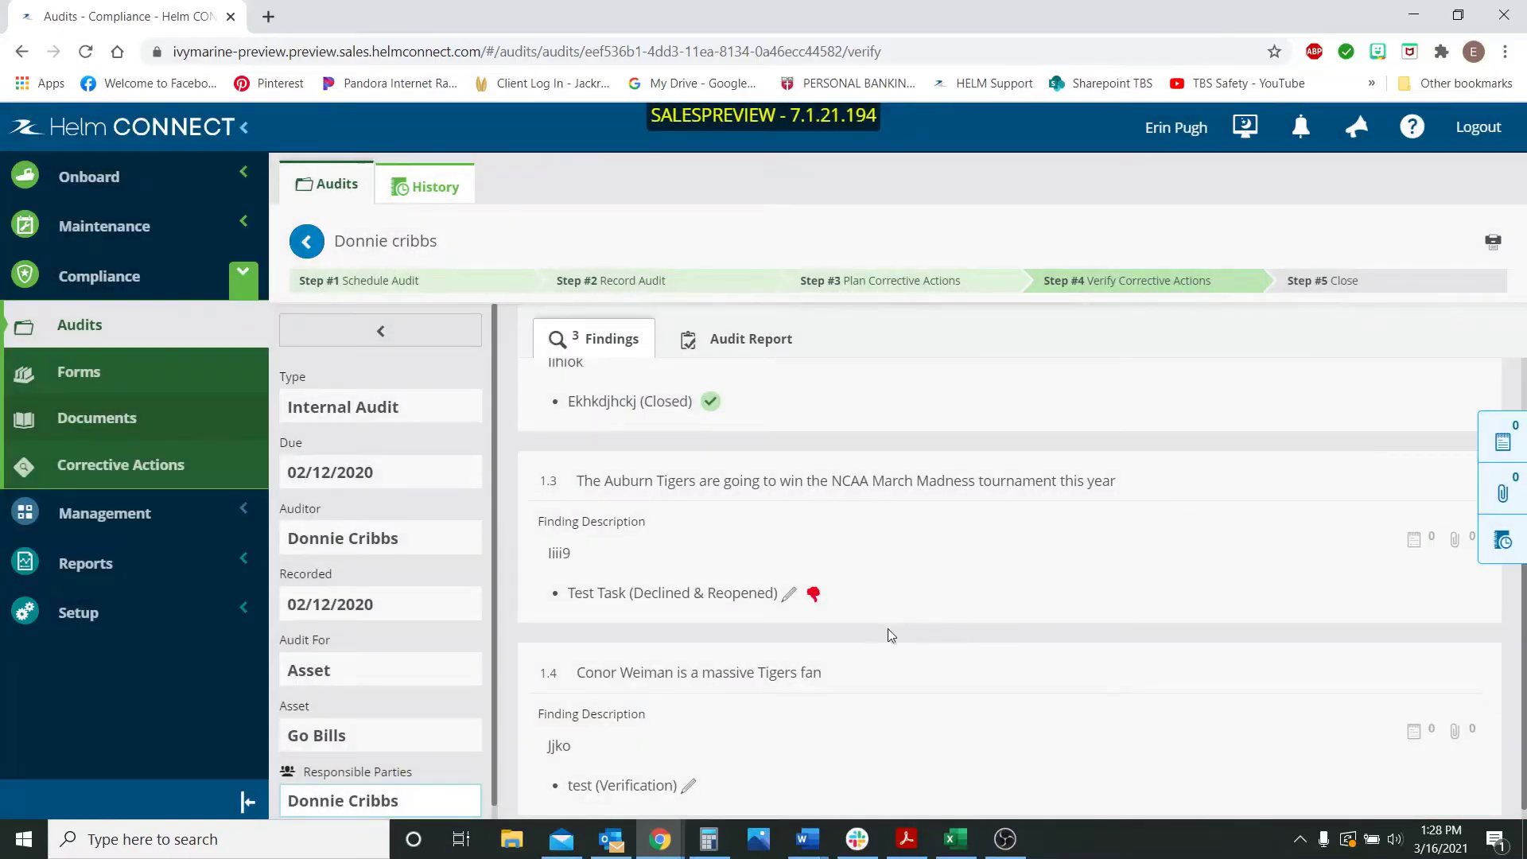
click(123, 188)
In the Onboard logs, open the declined Test Task and choose to finish it.
click(73, 226)
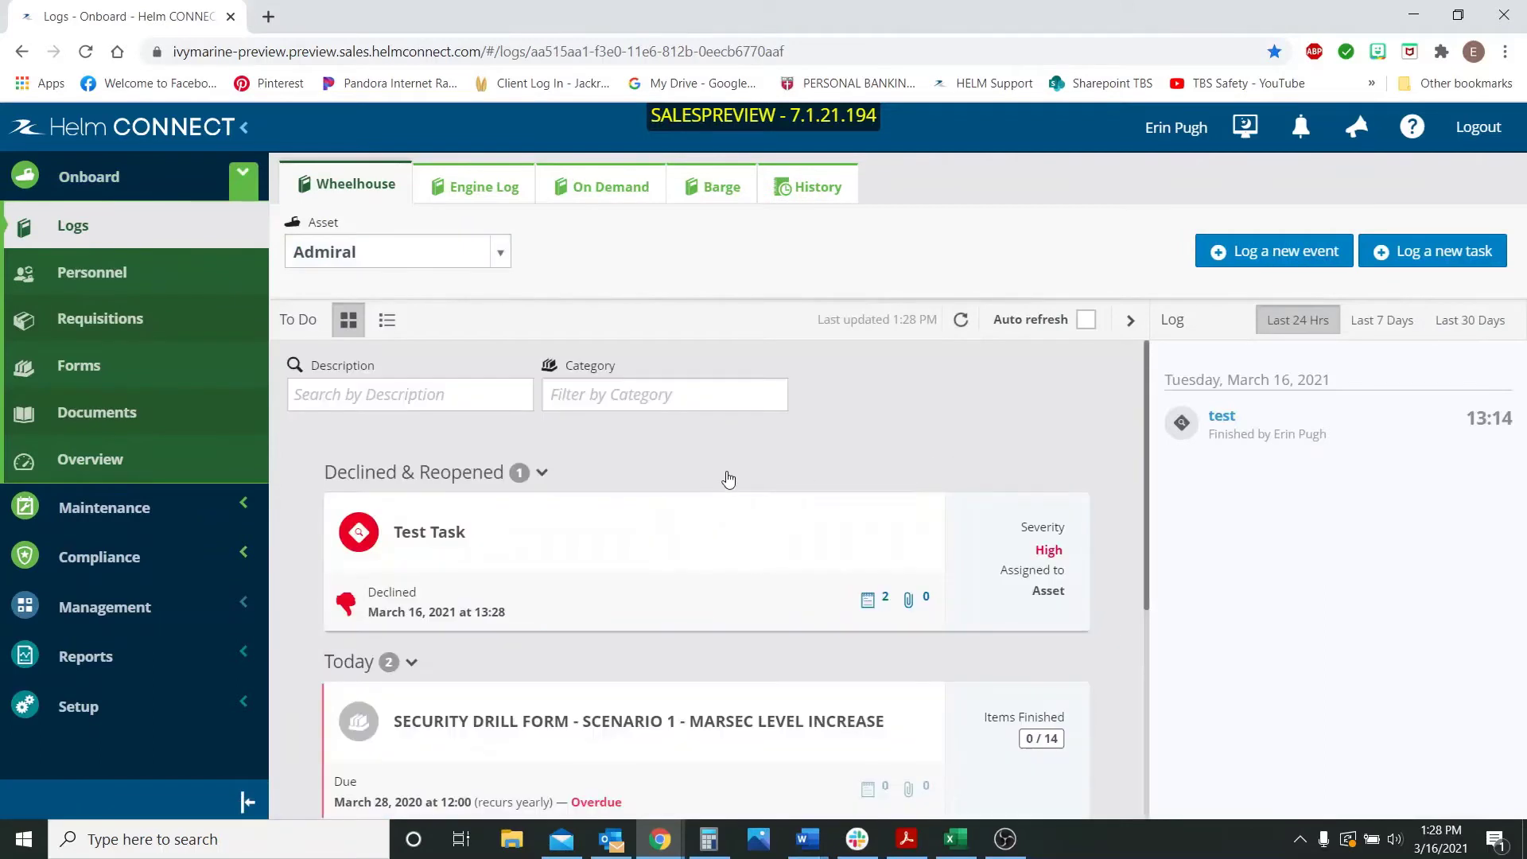
scroll(728, 475, down, 1)
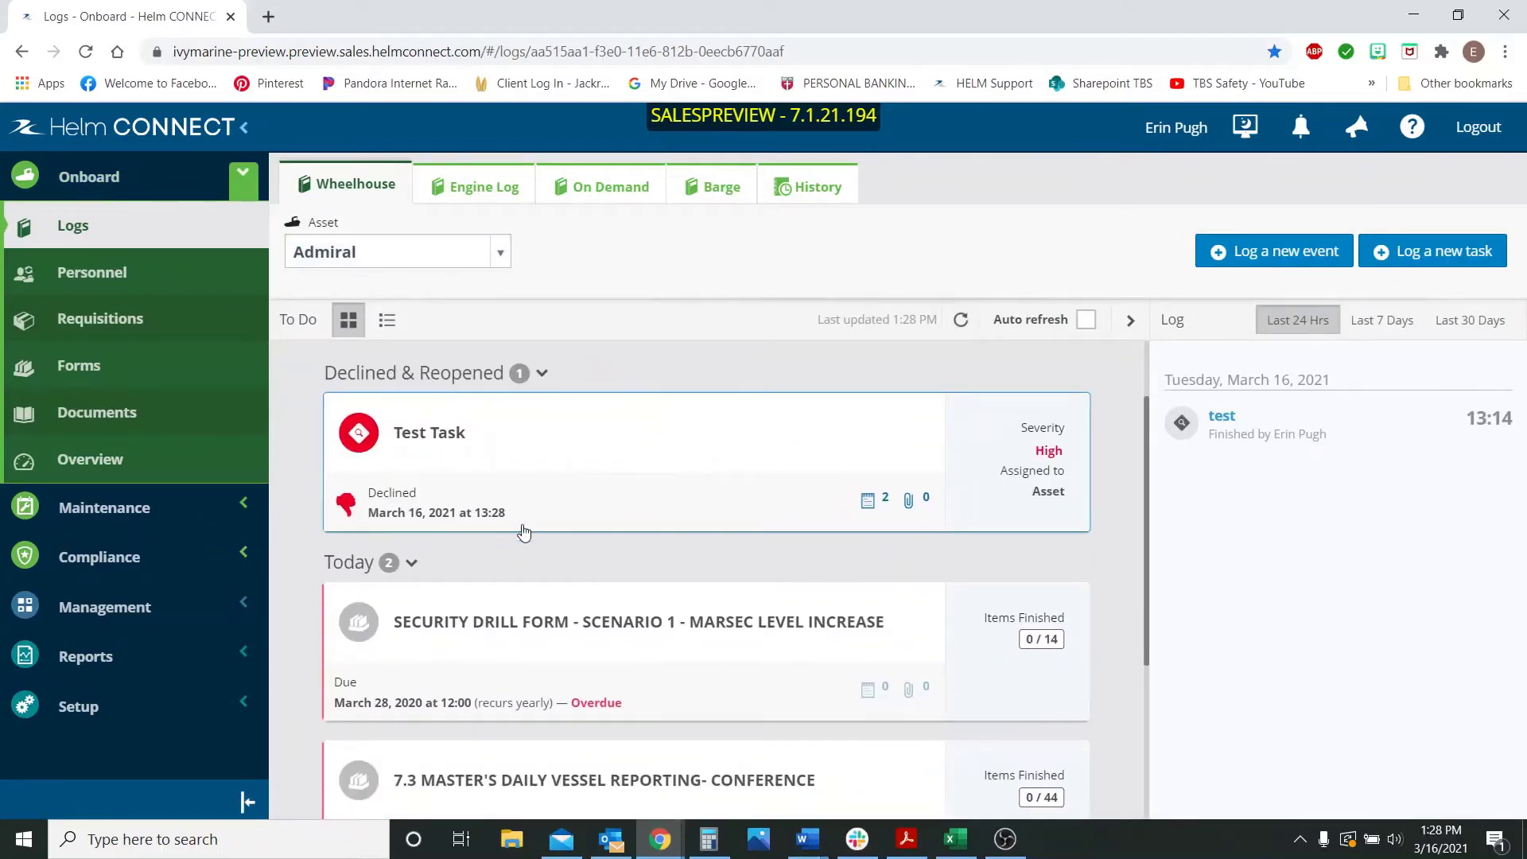
scroll(603, 535, up, 1)
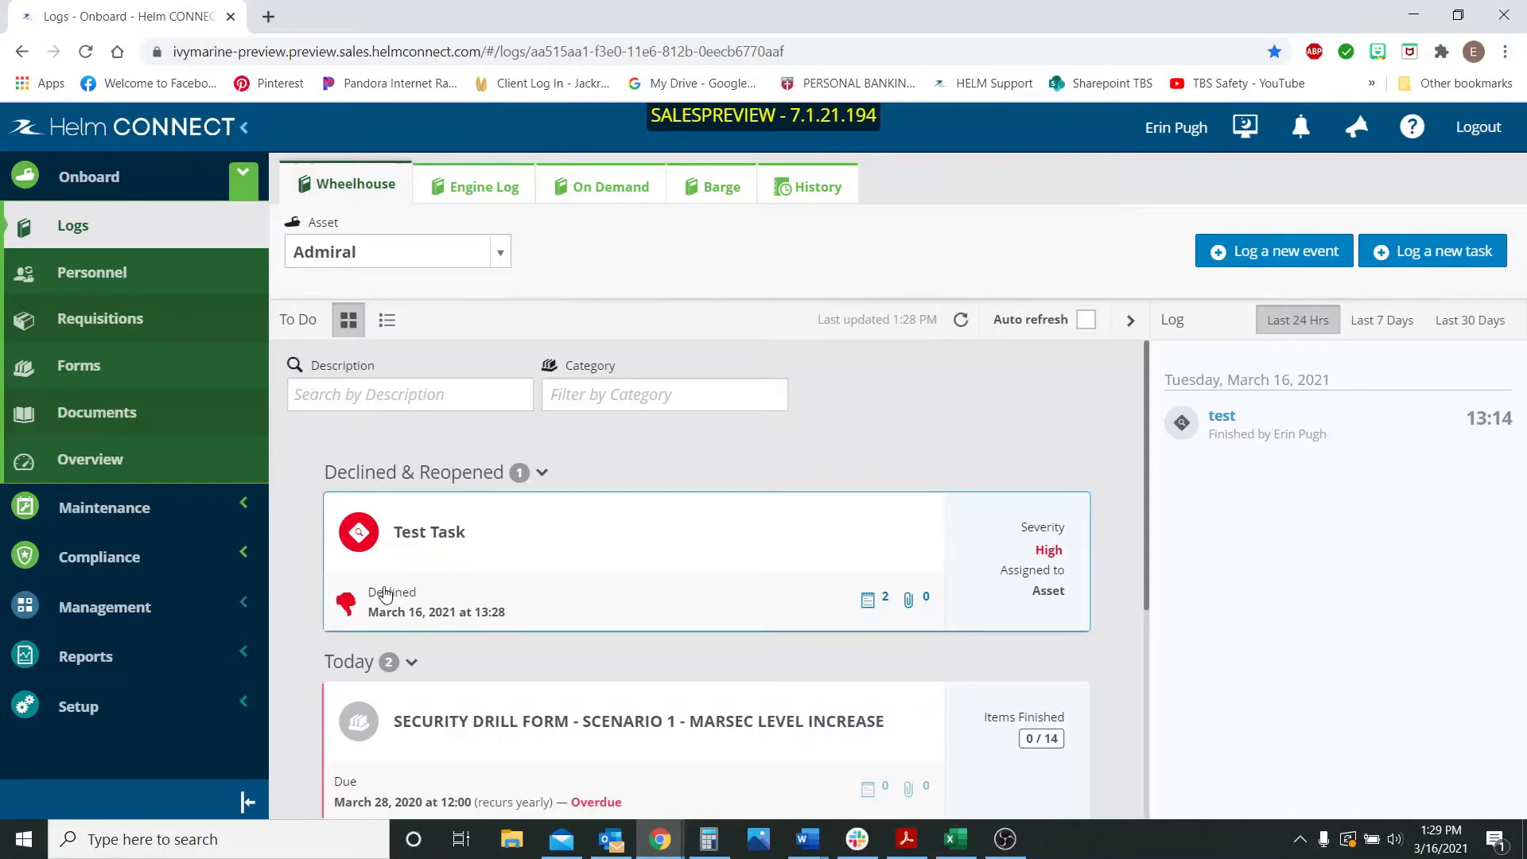
click(547, 558)
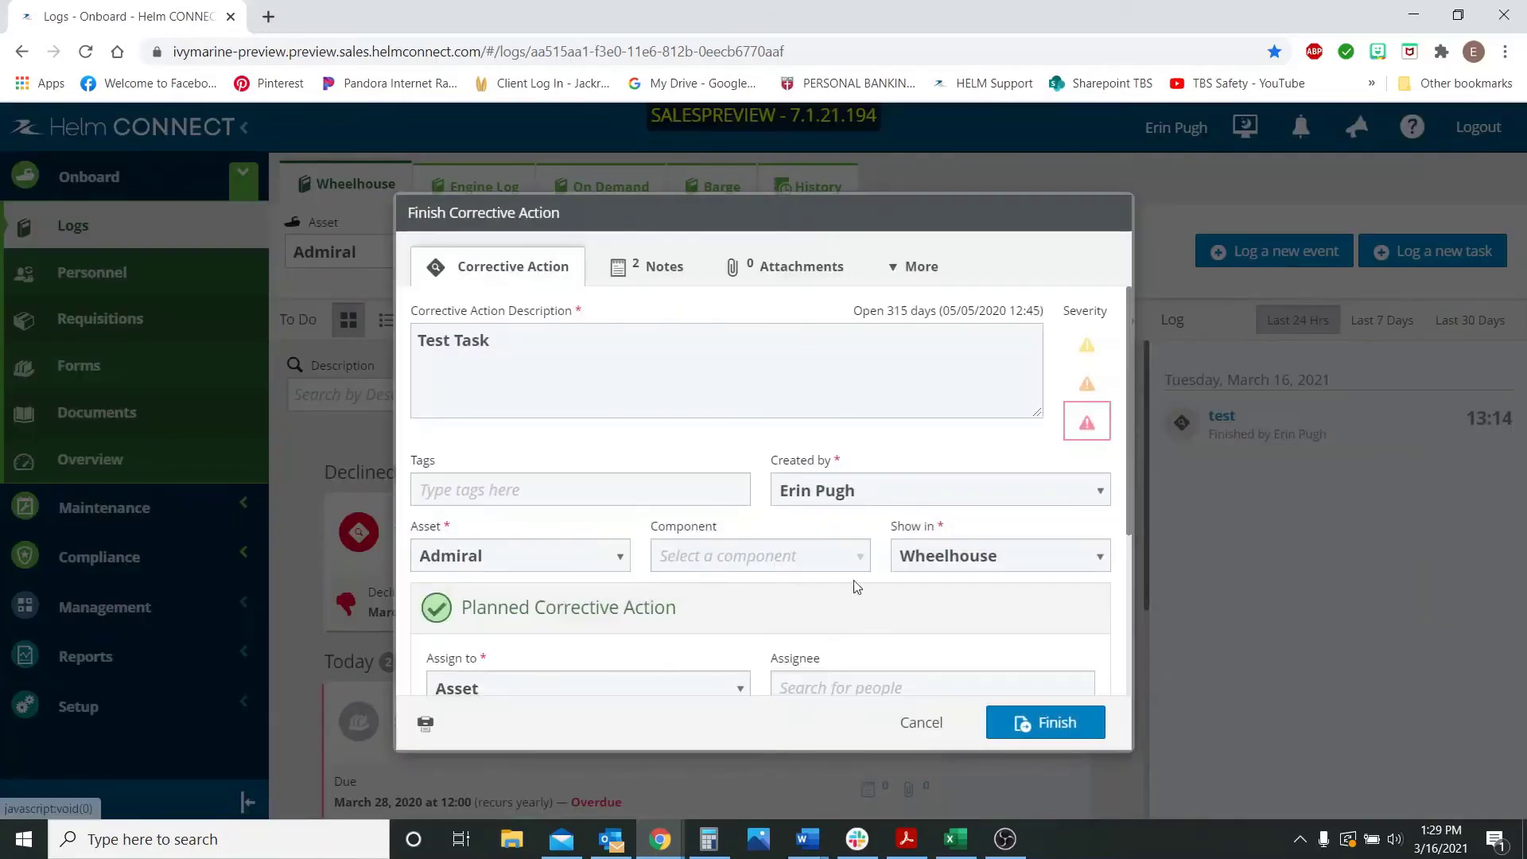
scroll(879, 566, down, 3)
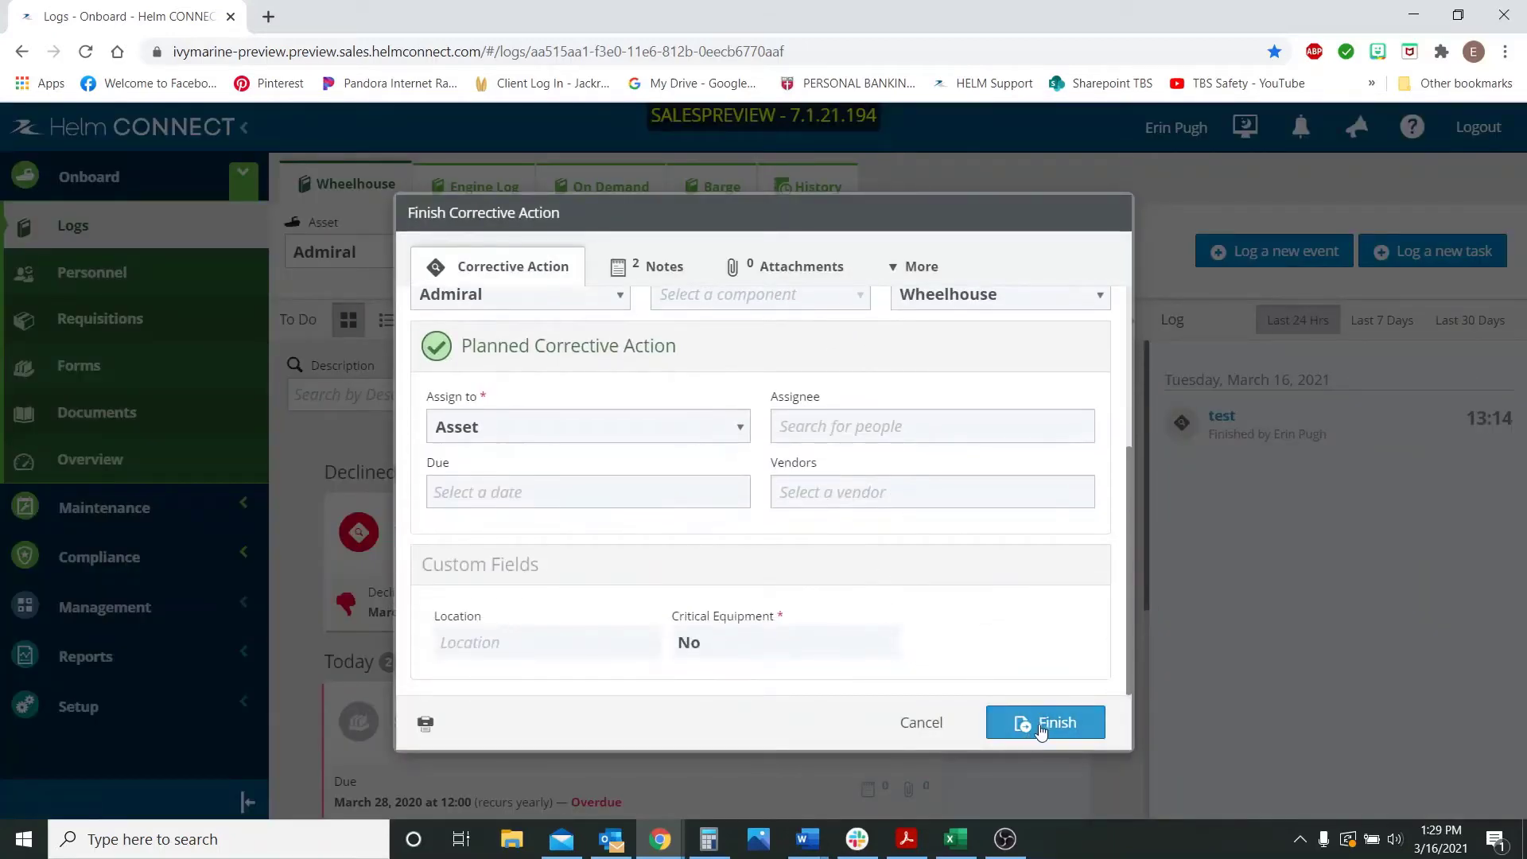
click(1042, 726)
Select the resolver, enter the resolution comment 'done', and finish the corrective action.
click(925, 466)
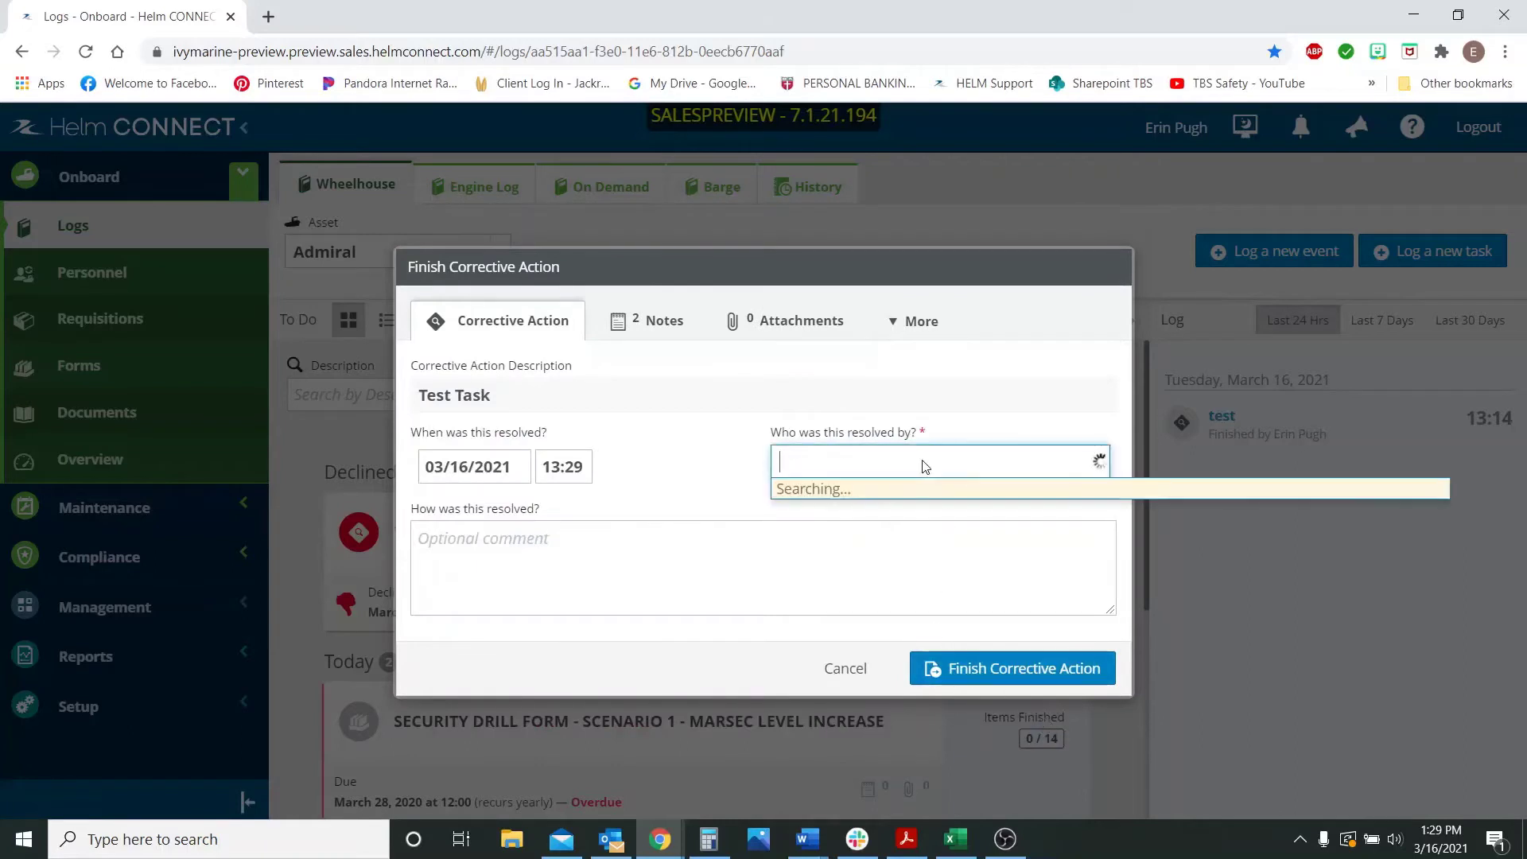
text(er)
click(847, 624)
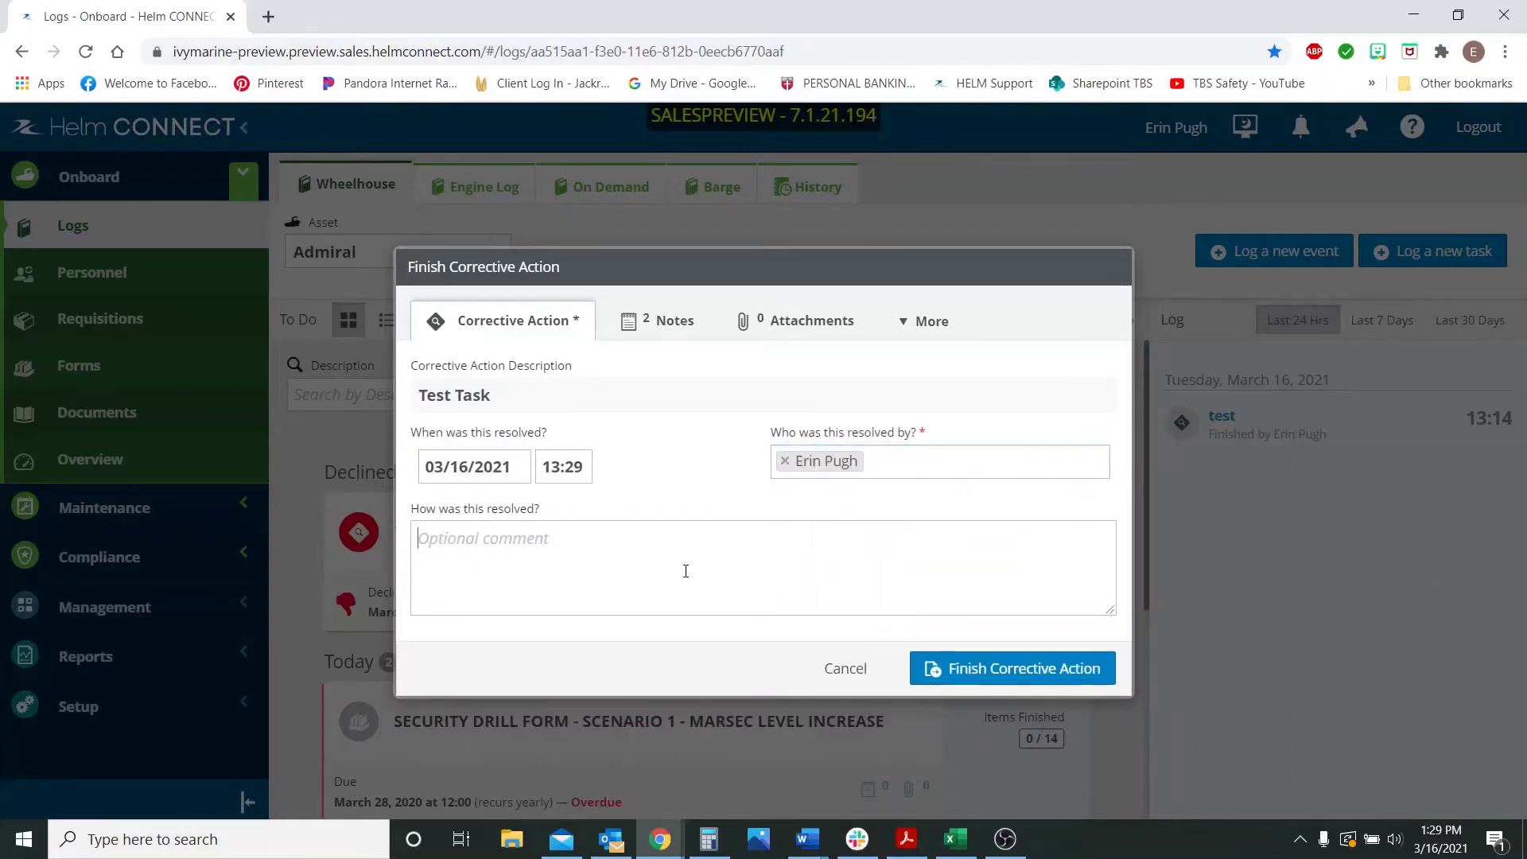
click(686, 571)
text(done)
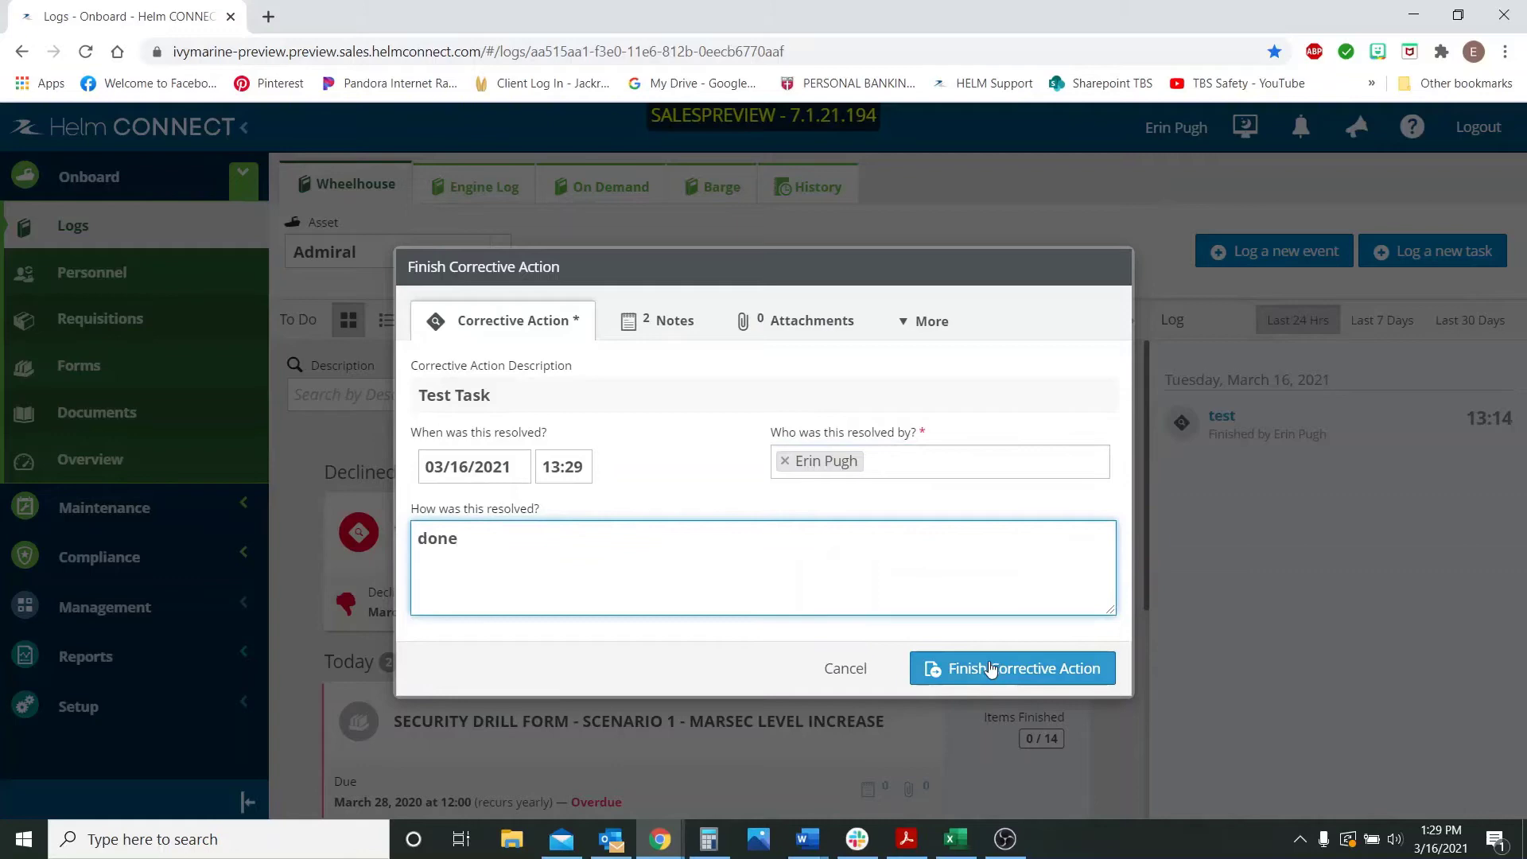
click(990, 669)
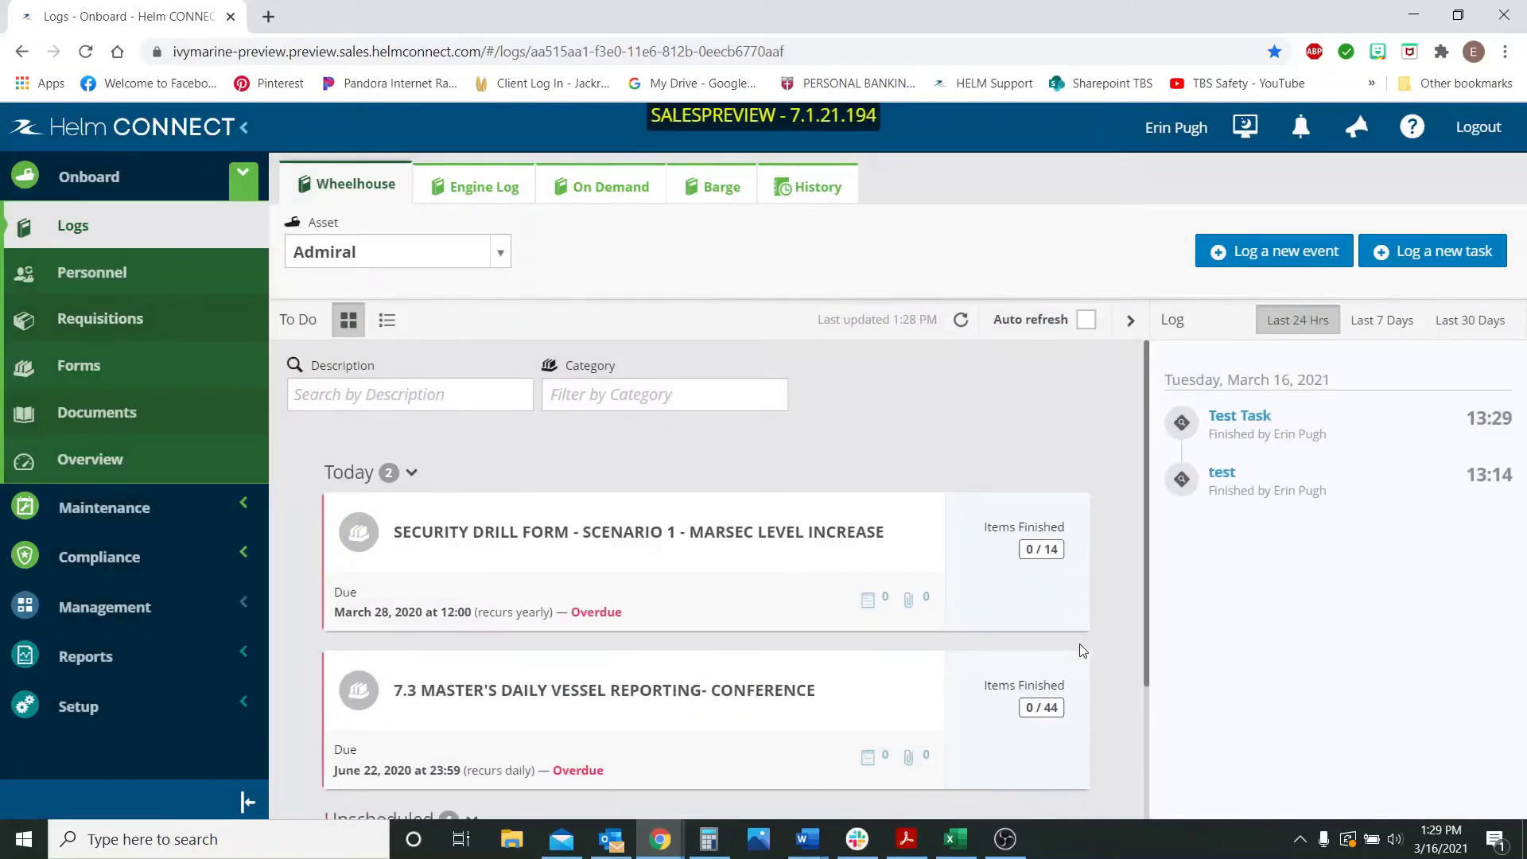
scroll(891, 579, down, 3)
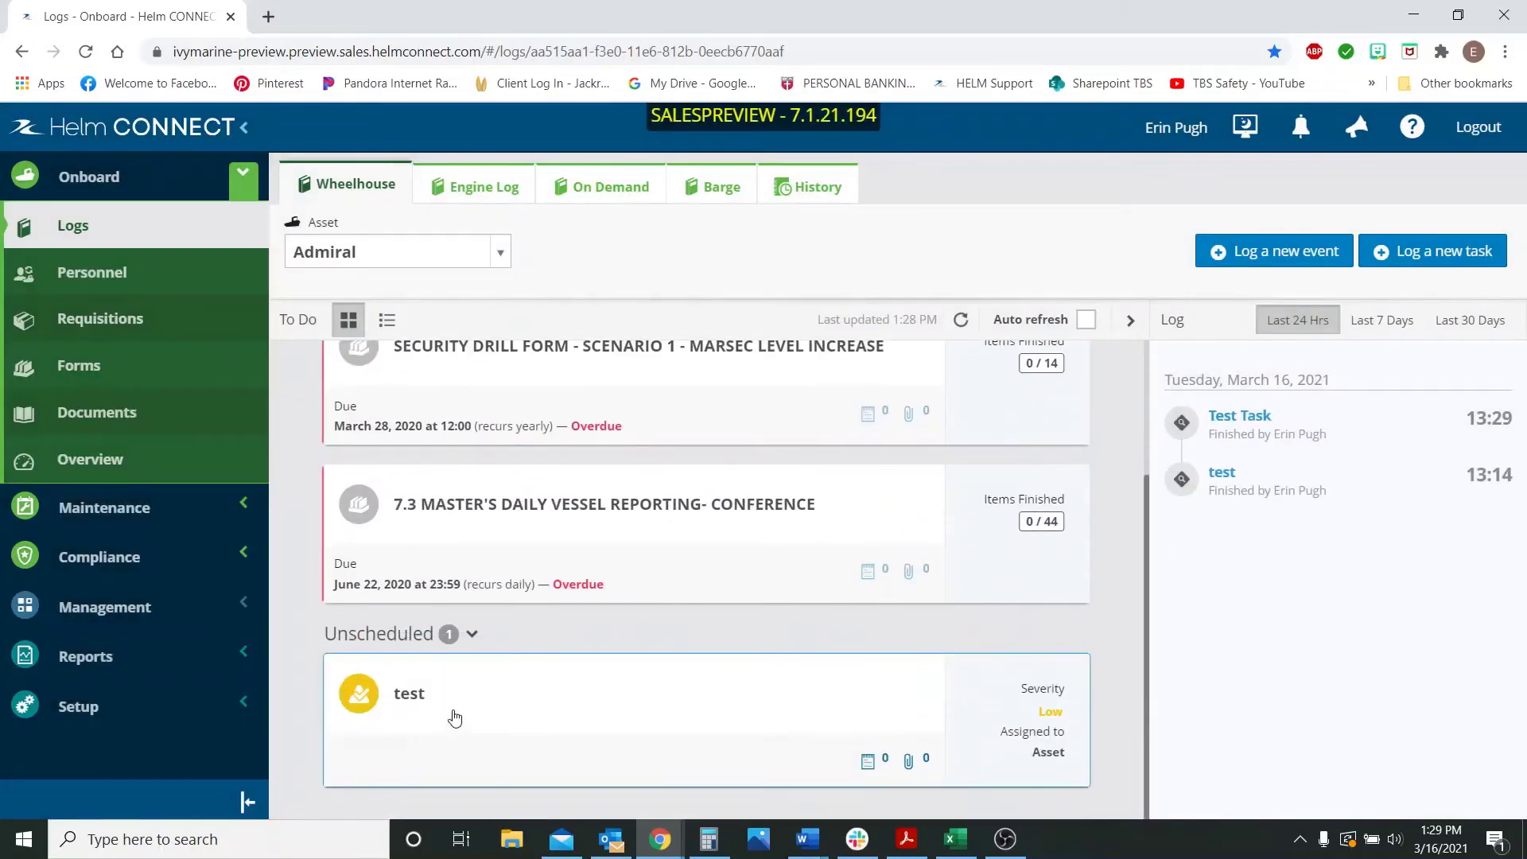
click(470, 694)
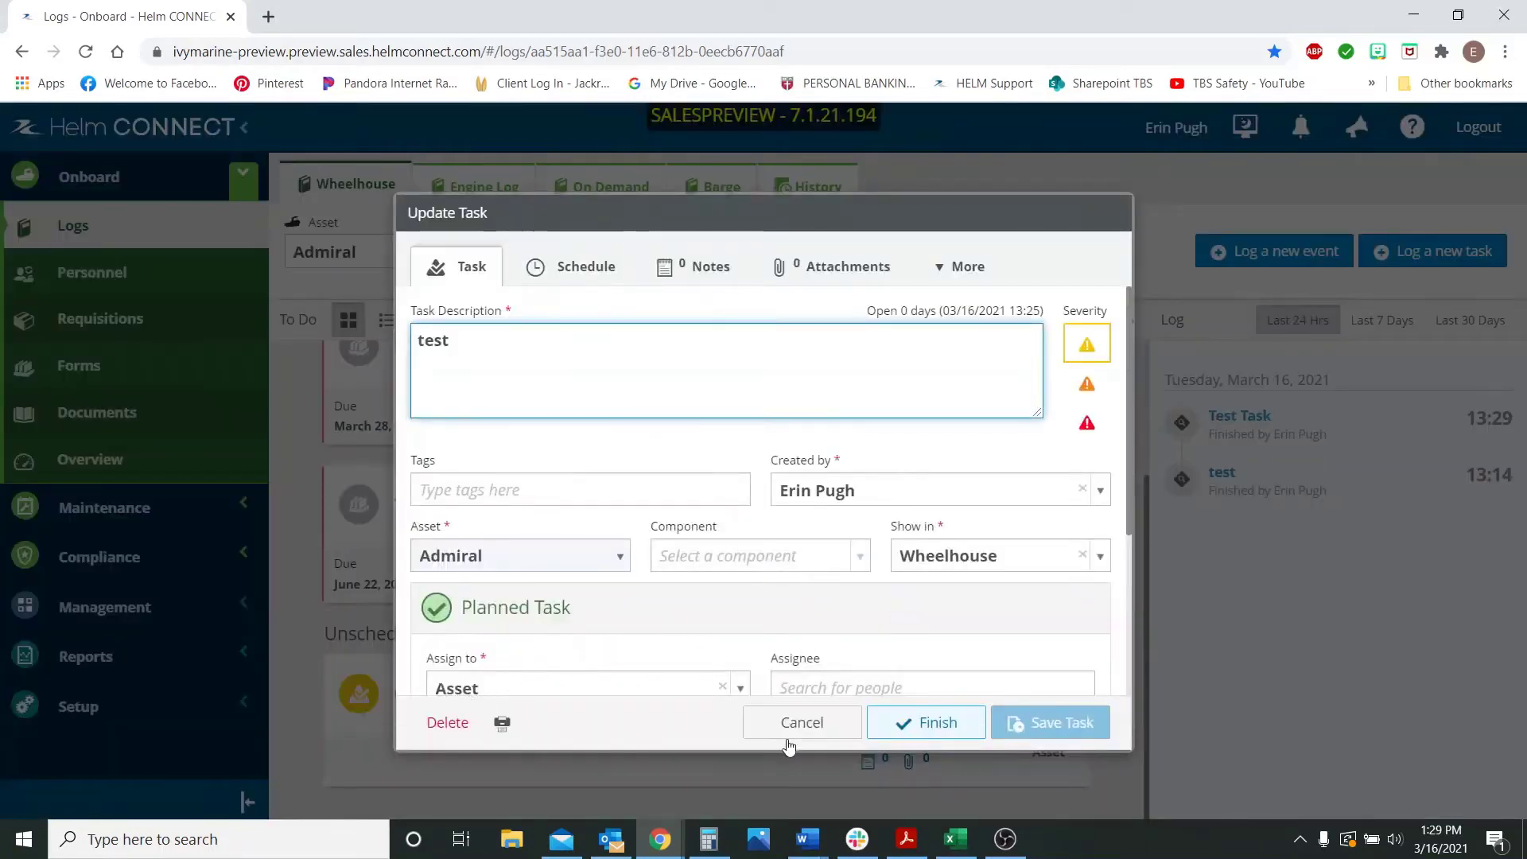
click(763, 794)
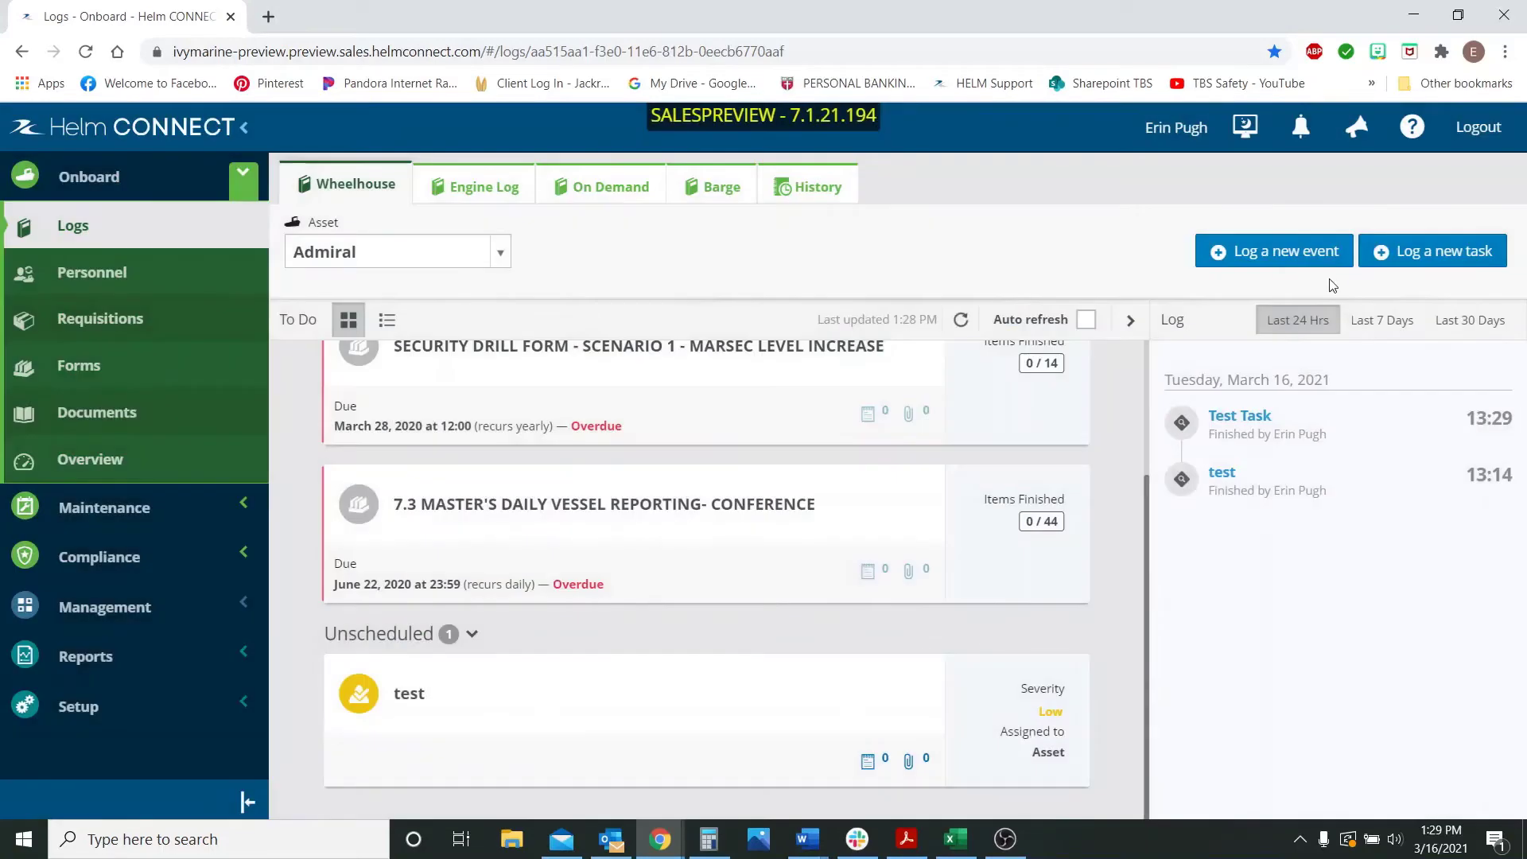
click(1443, 256)
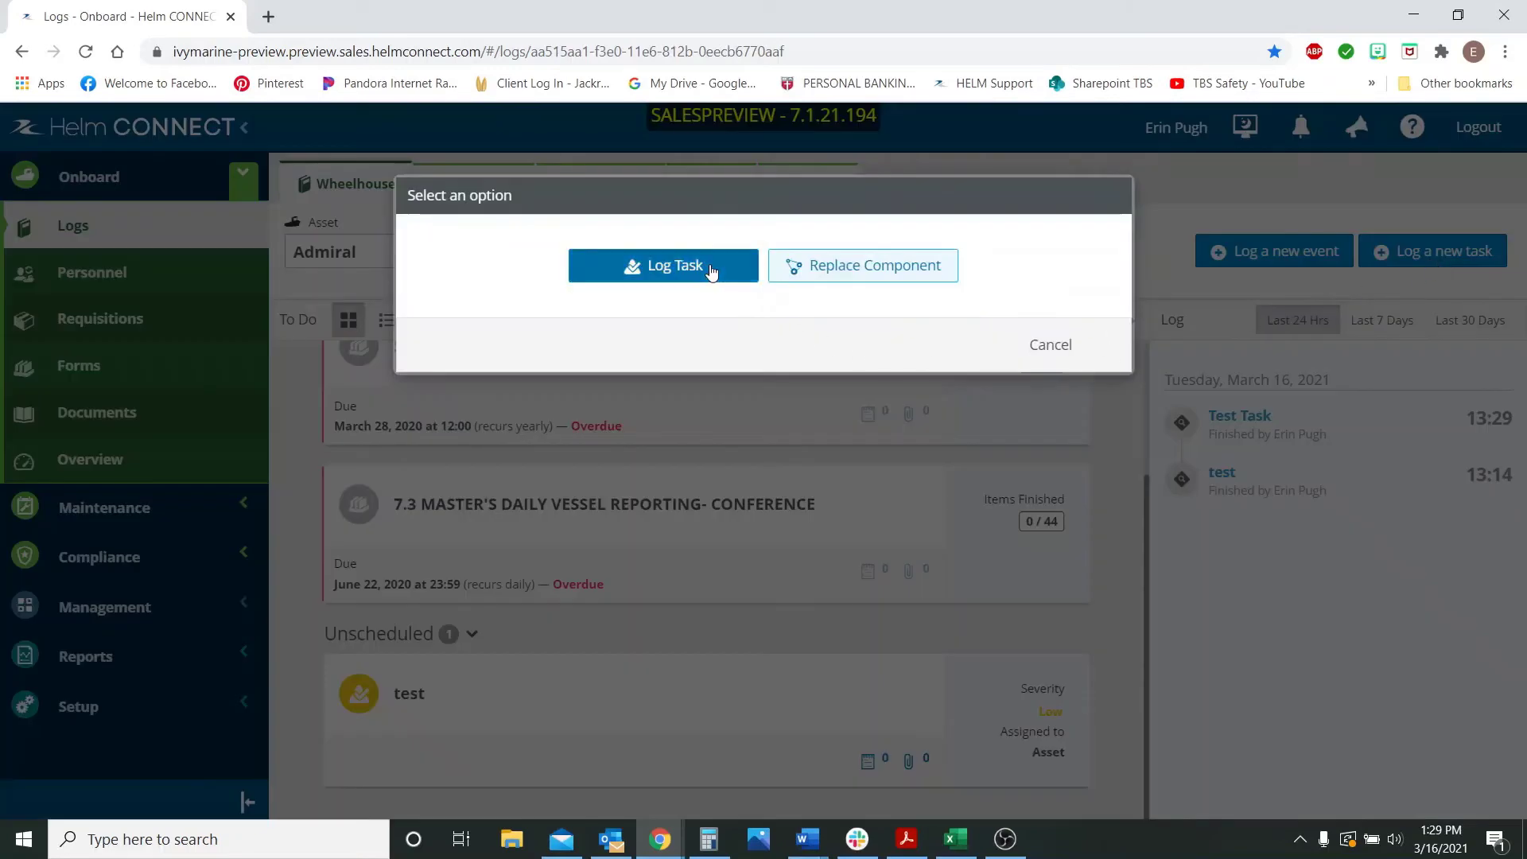
click(708, 271)
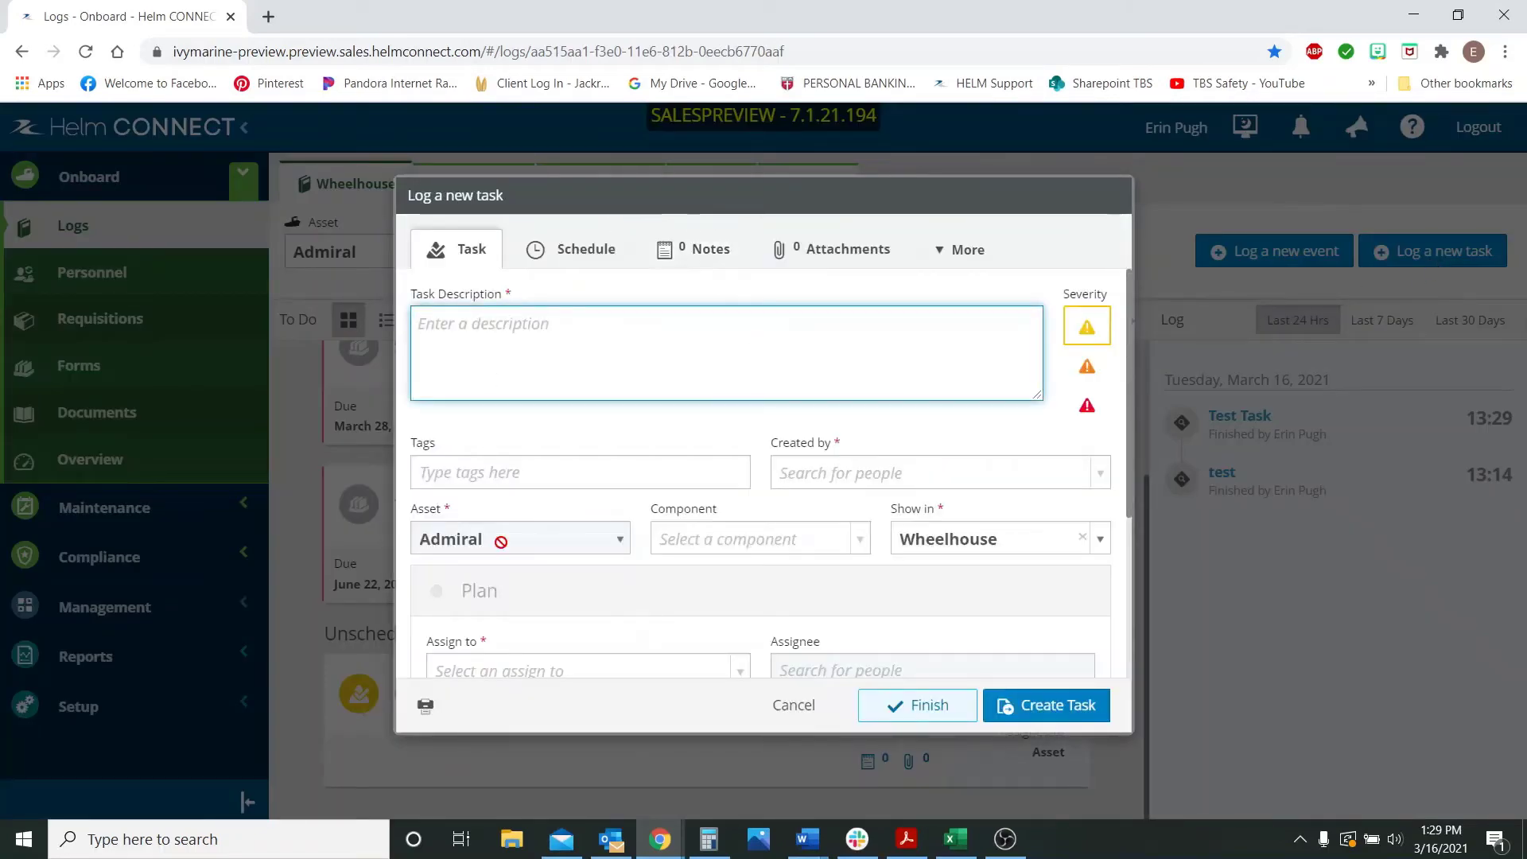
click(991, 150)
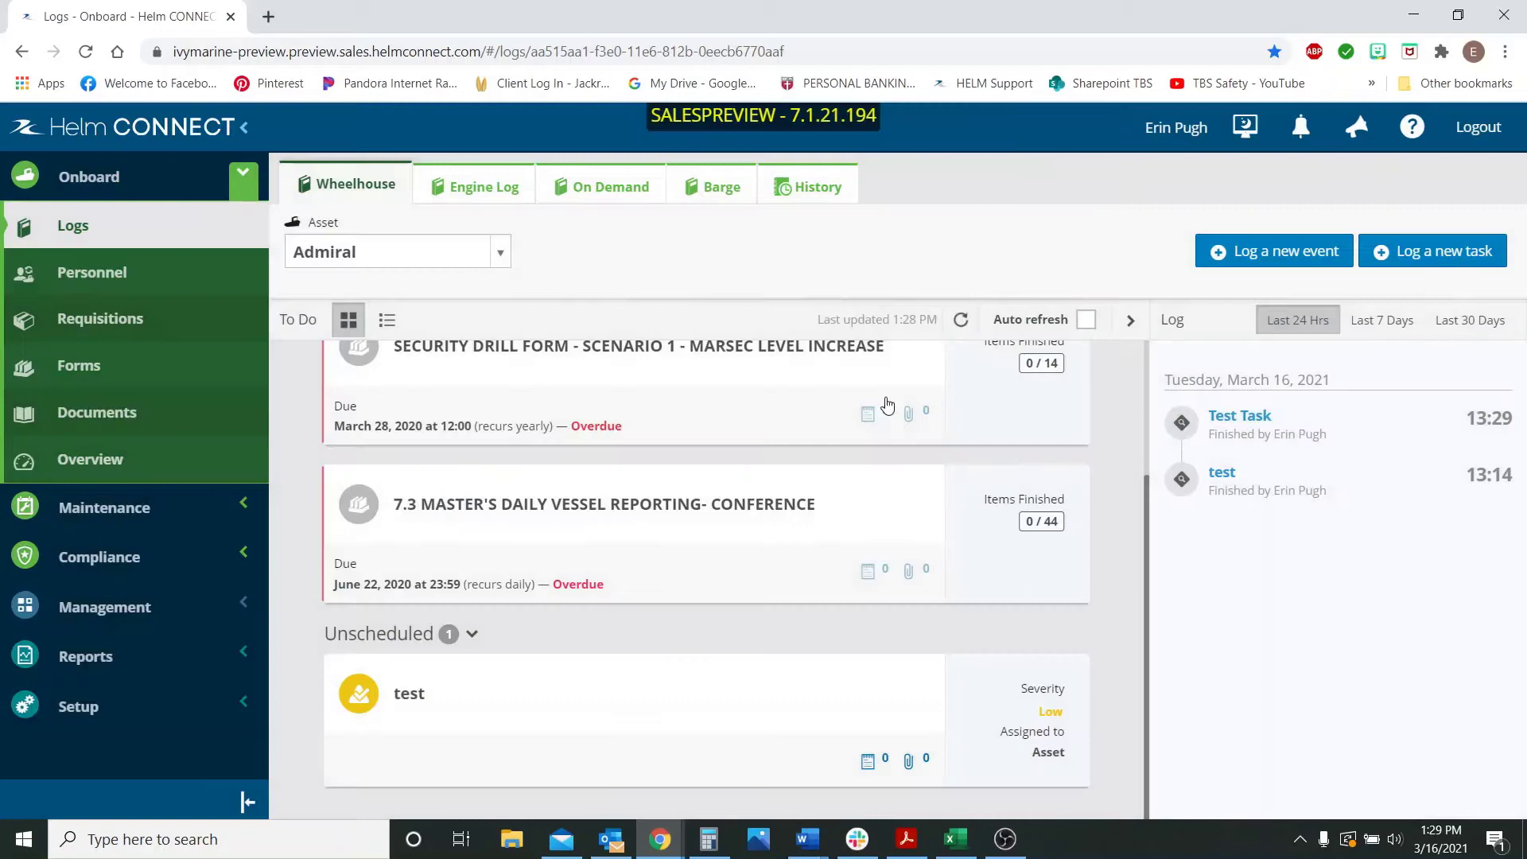
click(523, 756)
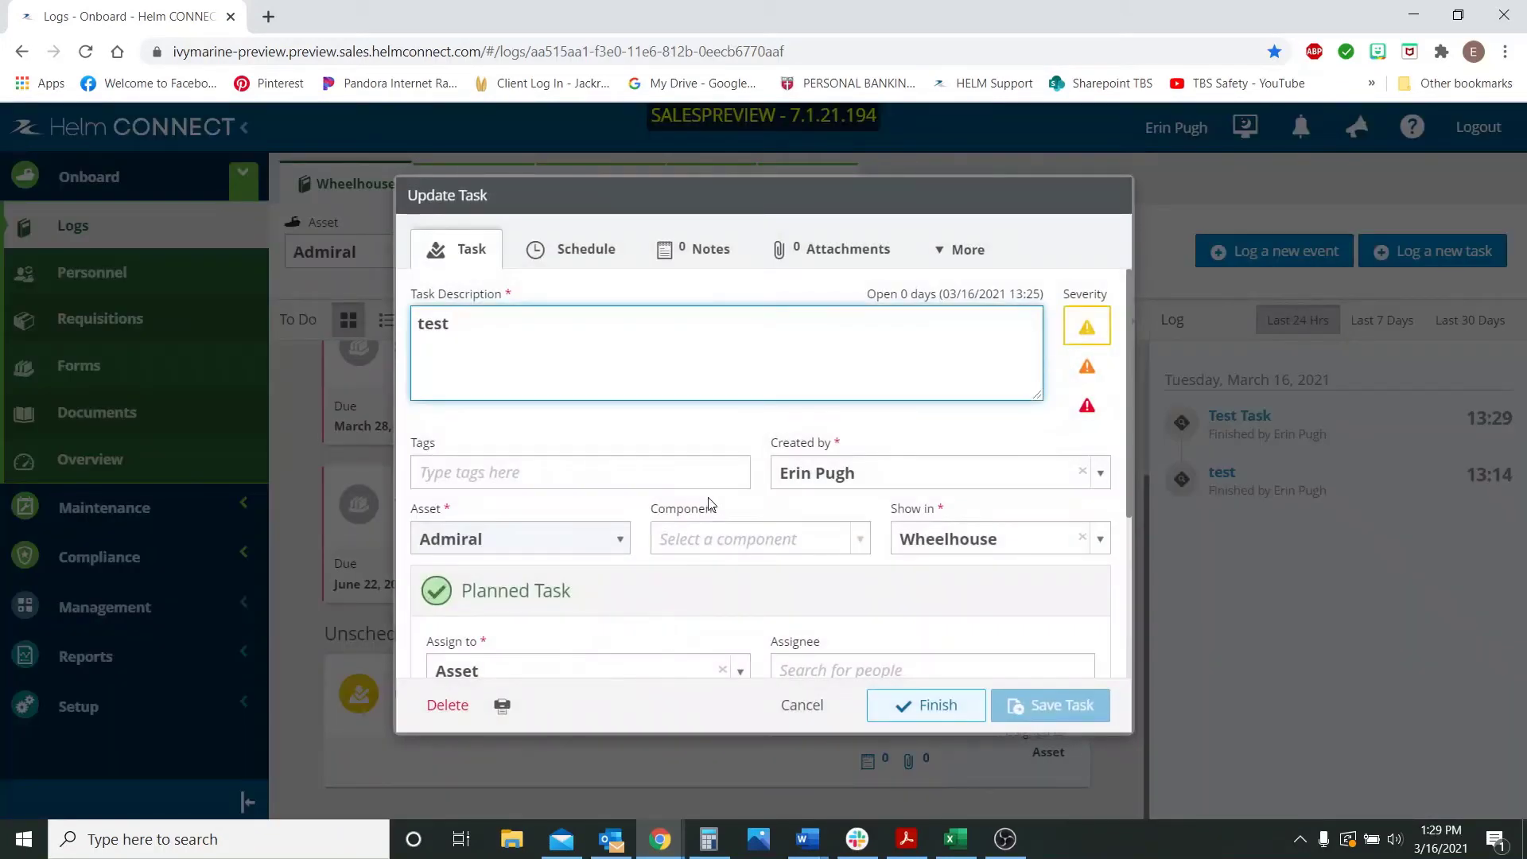
scroll(710, 504, down, 4)
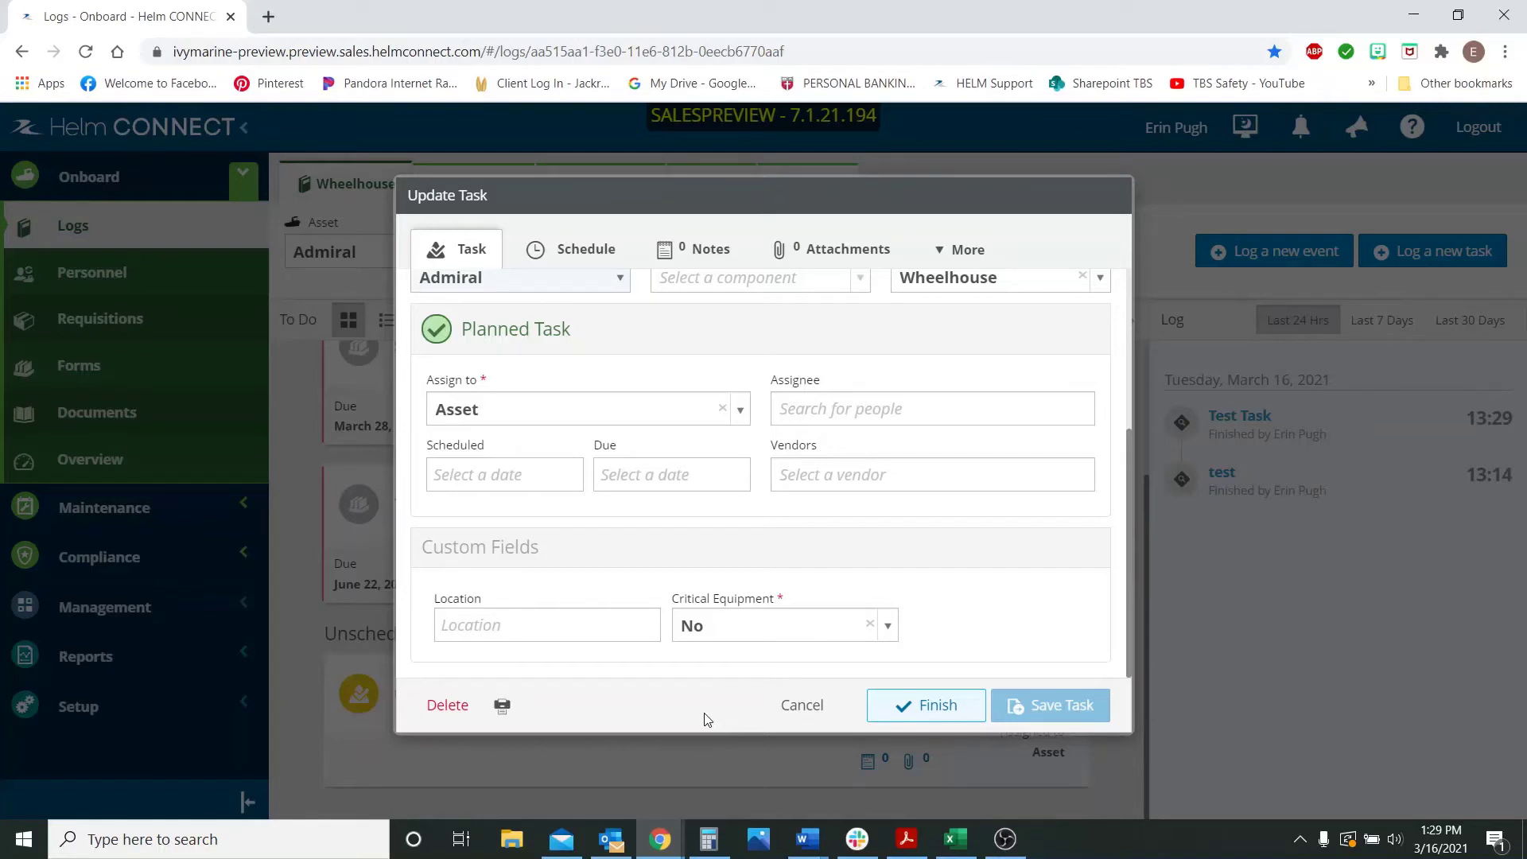
click(1167, 191)
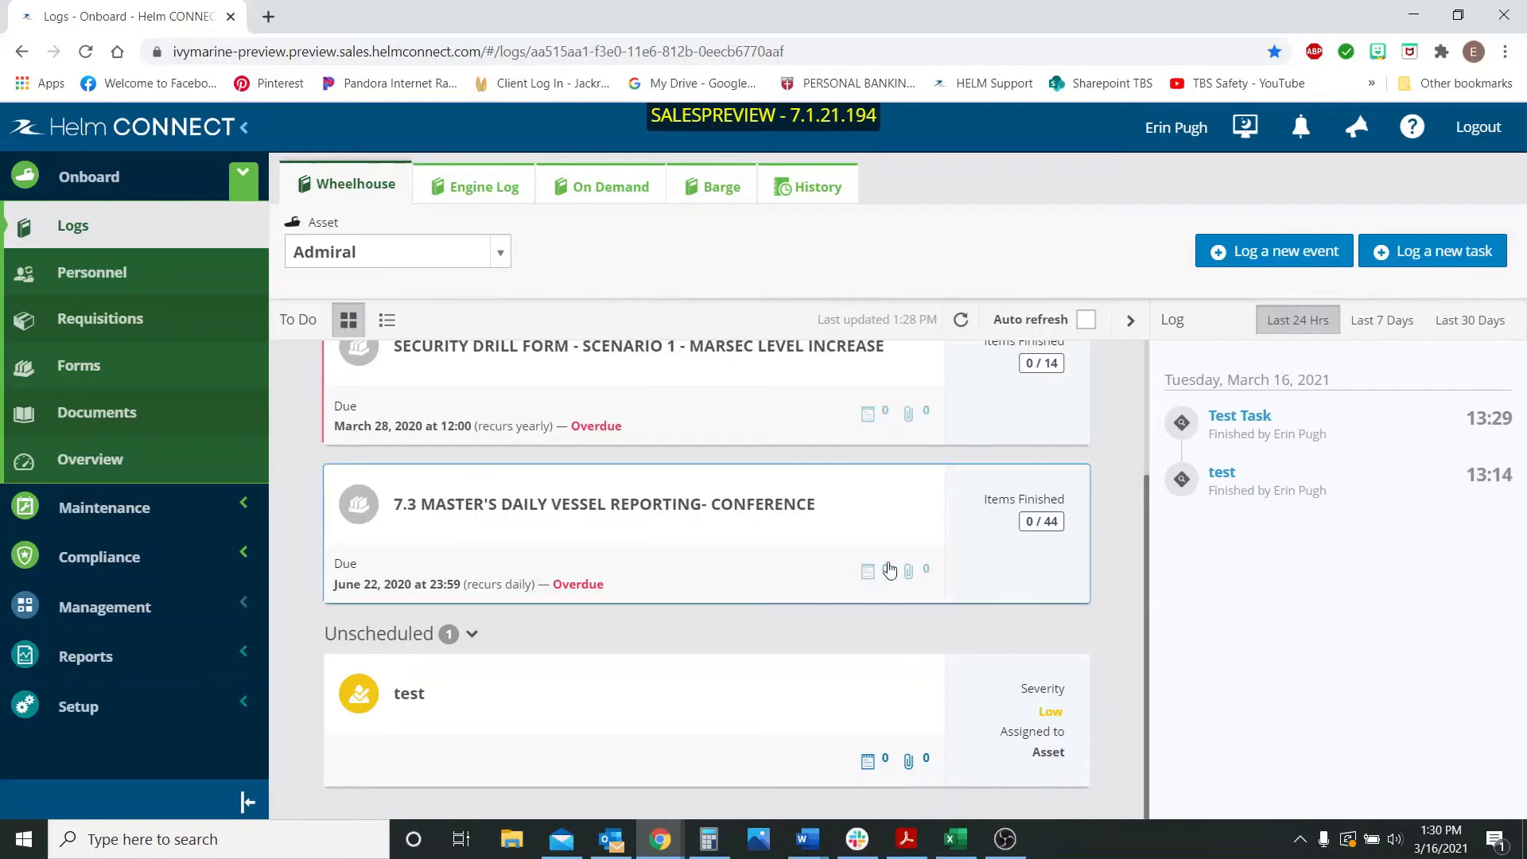
Start a new role from Setup > Users > Roles.
click(85, 717)
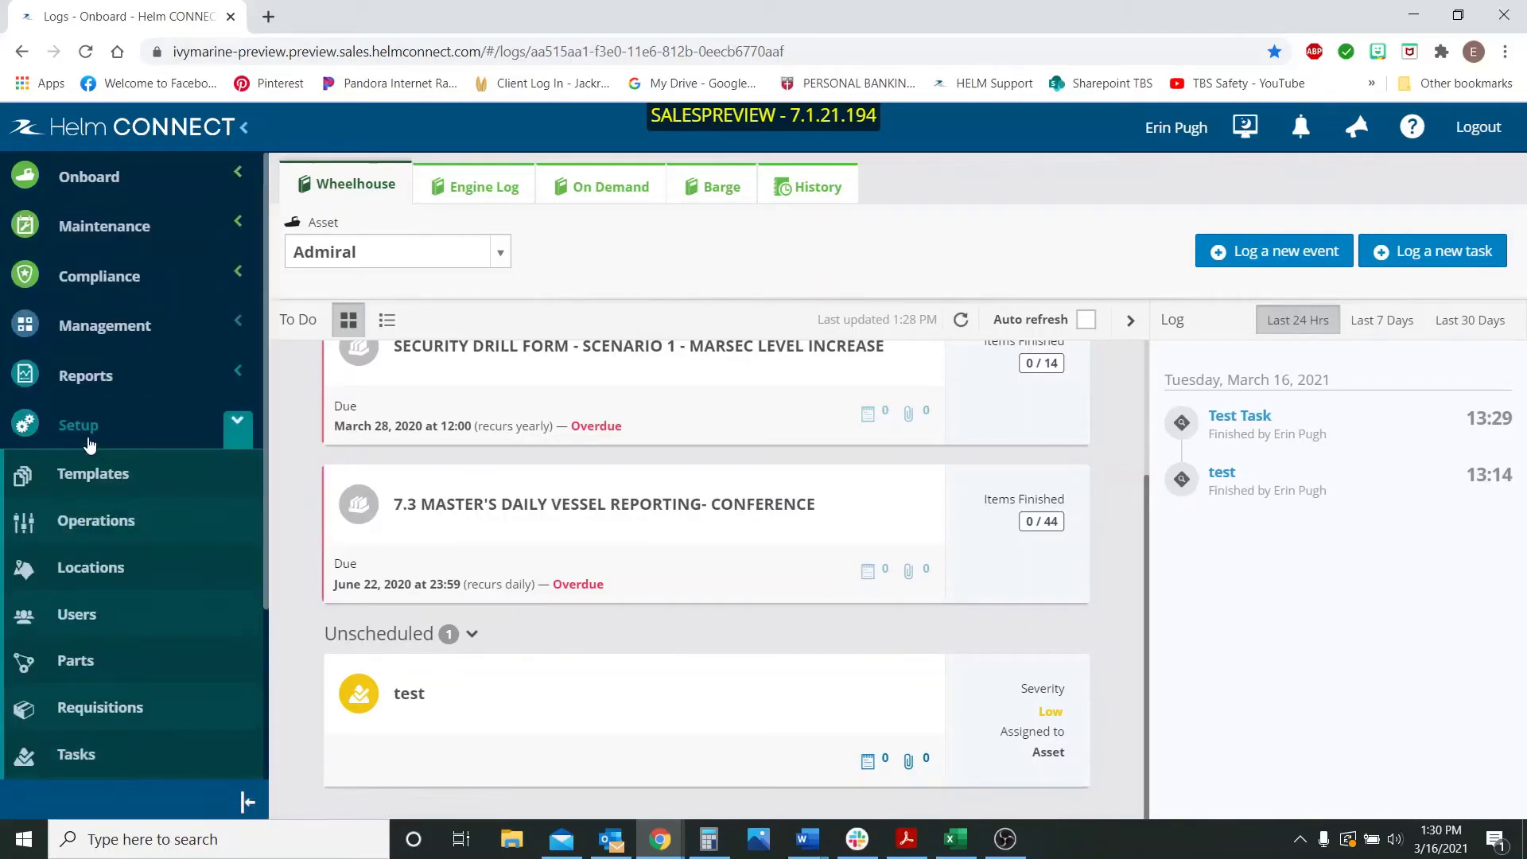
click(121, 611)
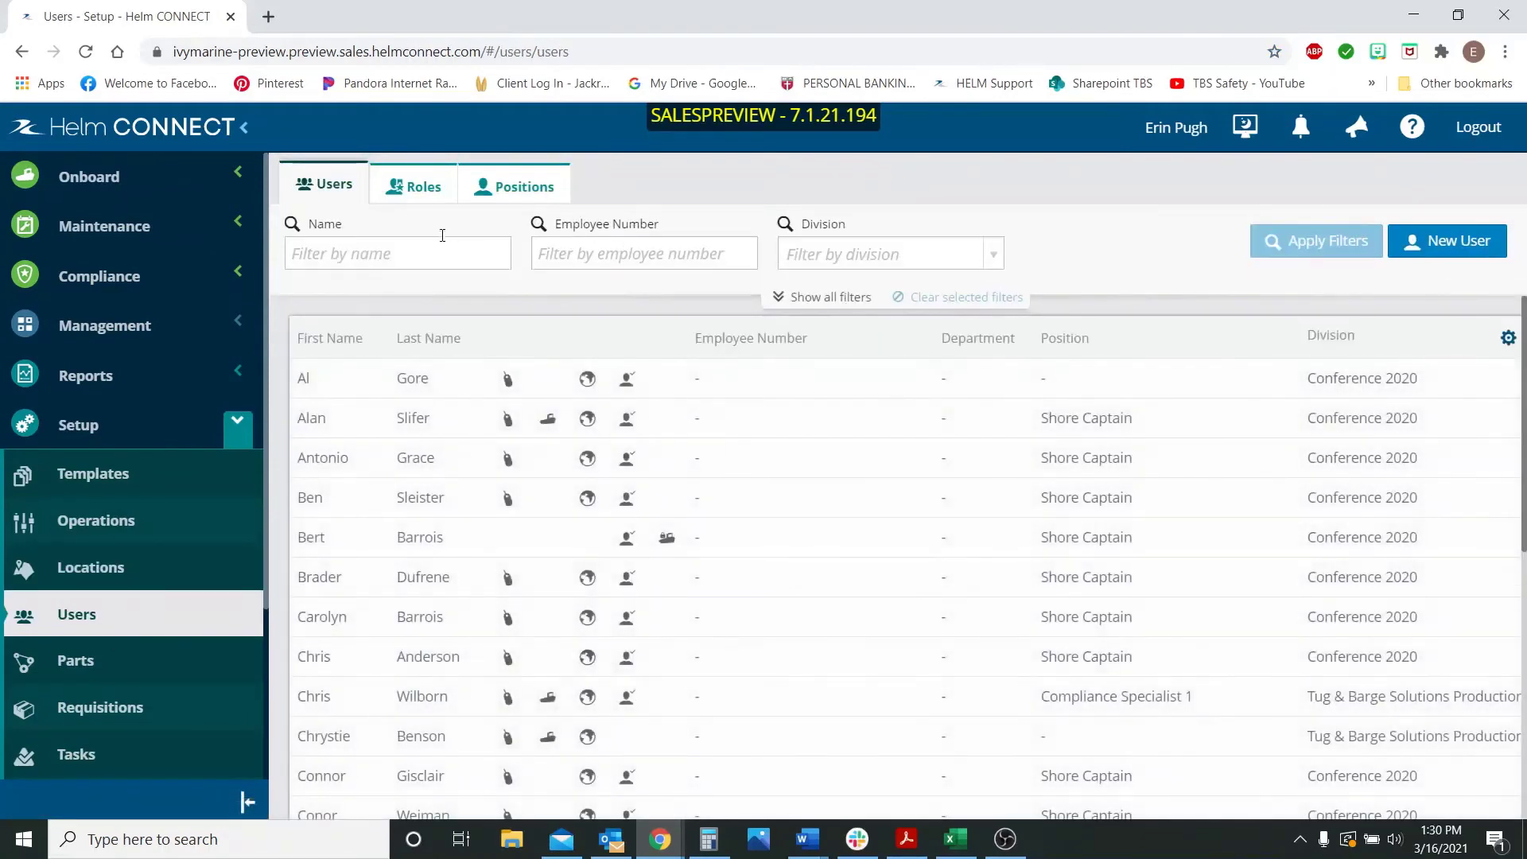
click(419, 188)
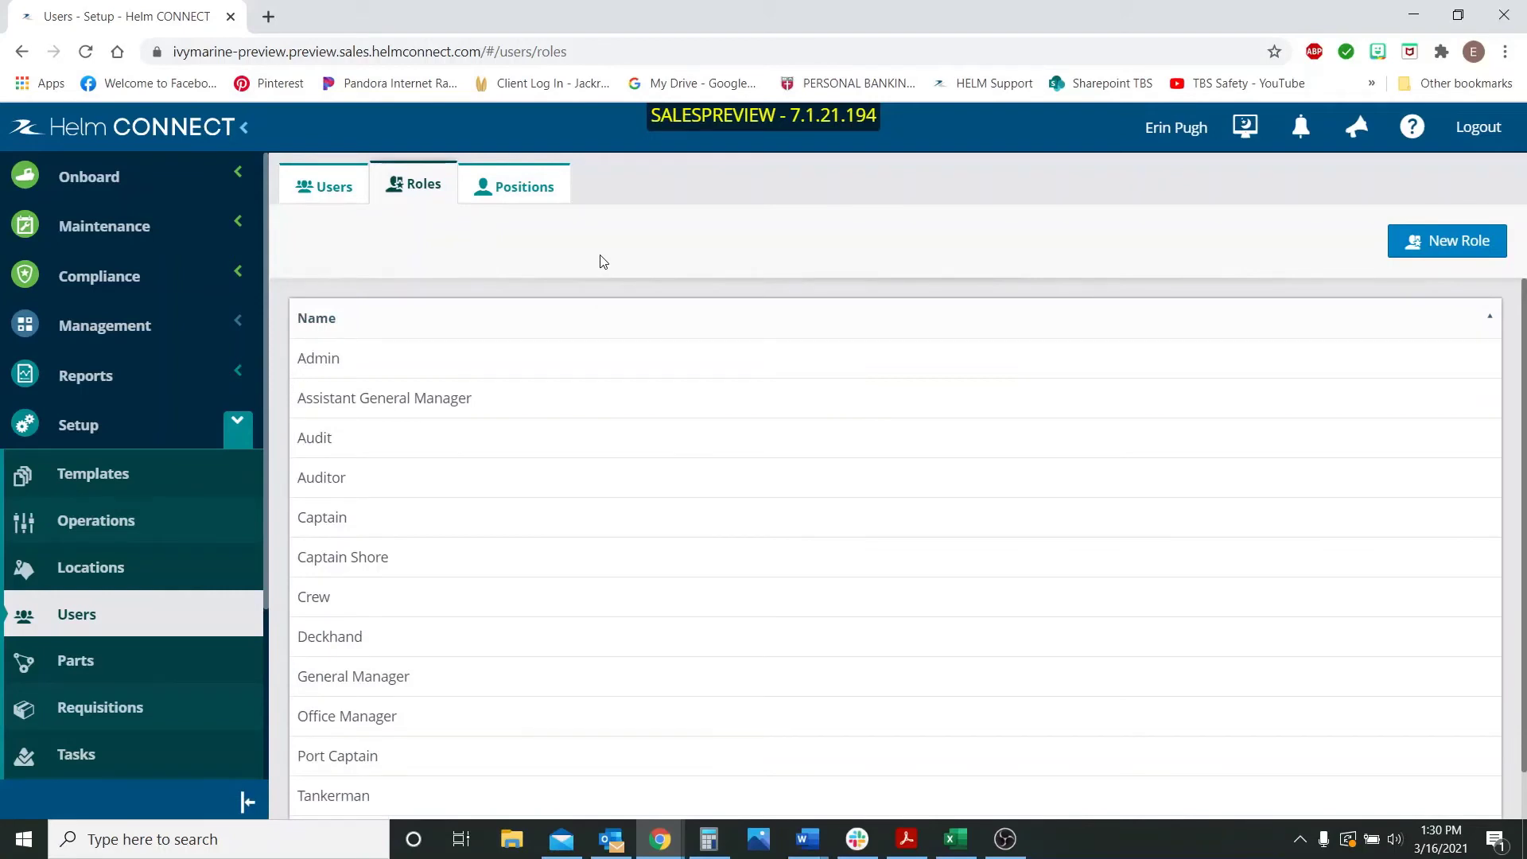
click(1445, 249)
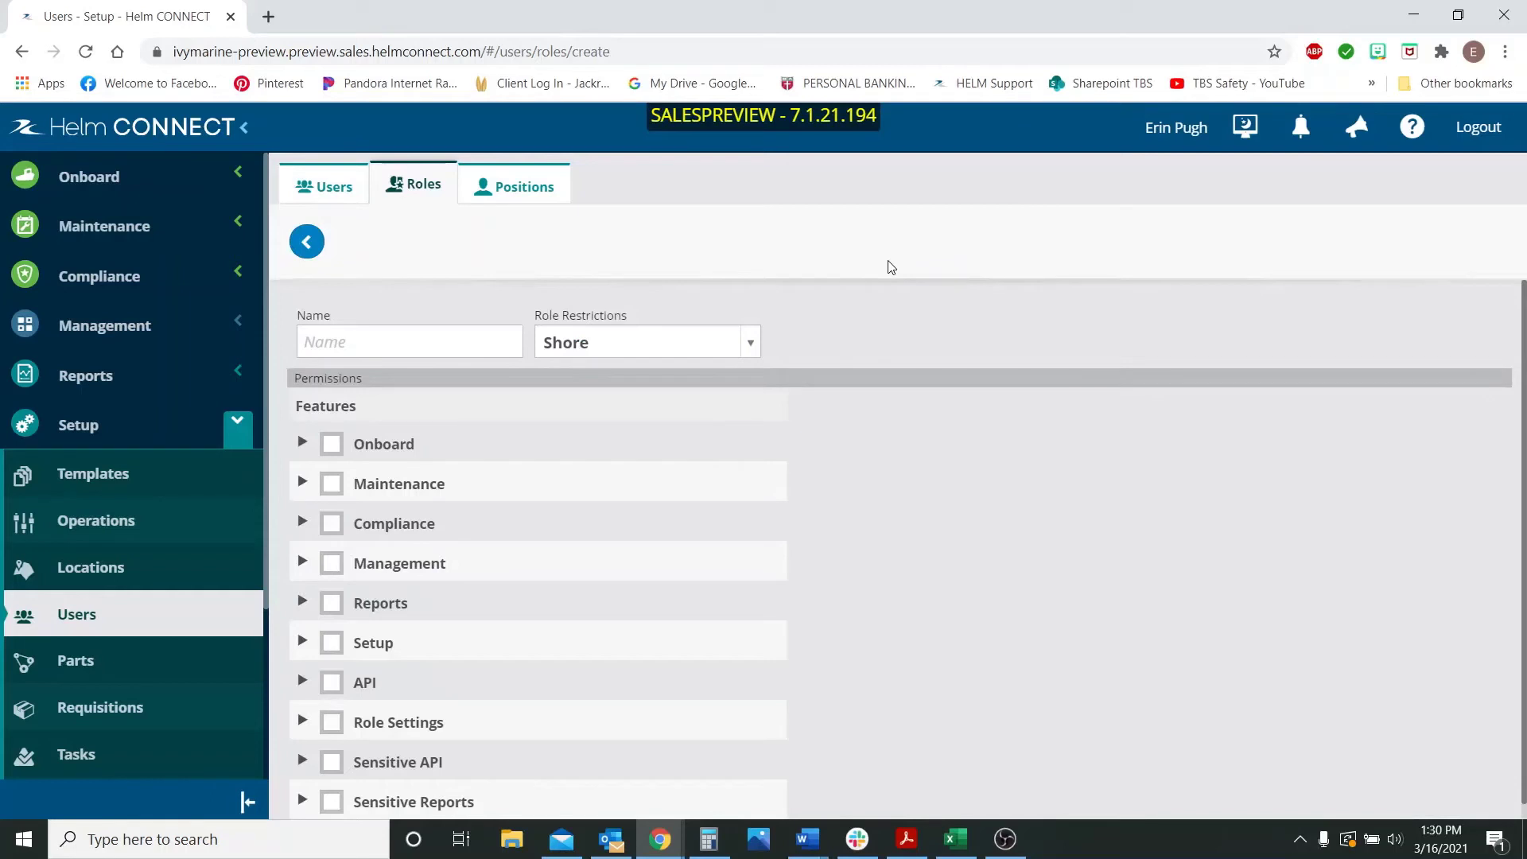
Restrict the new role to Asset and expand its Maintenance permissions.
click(673, 342)
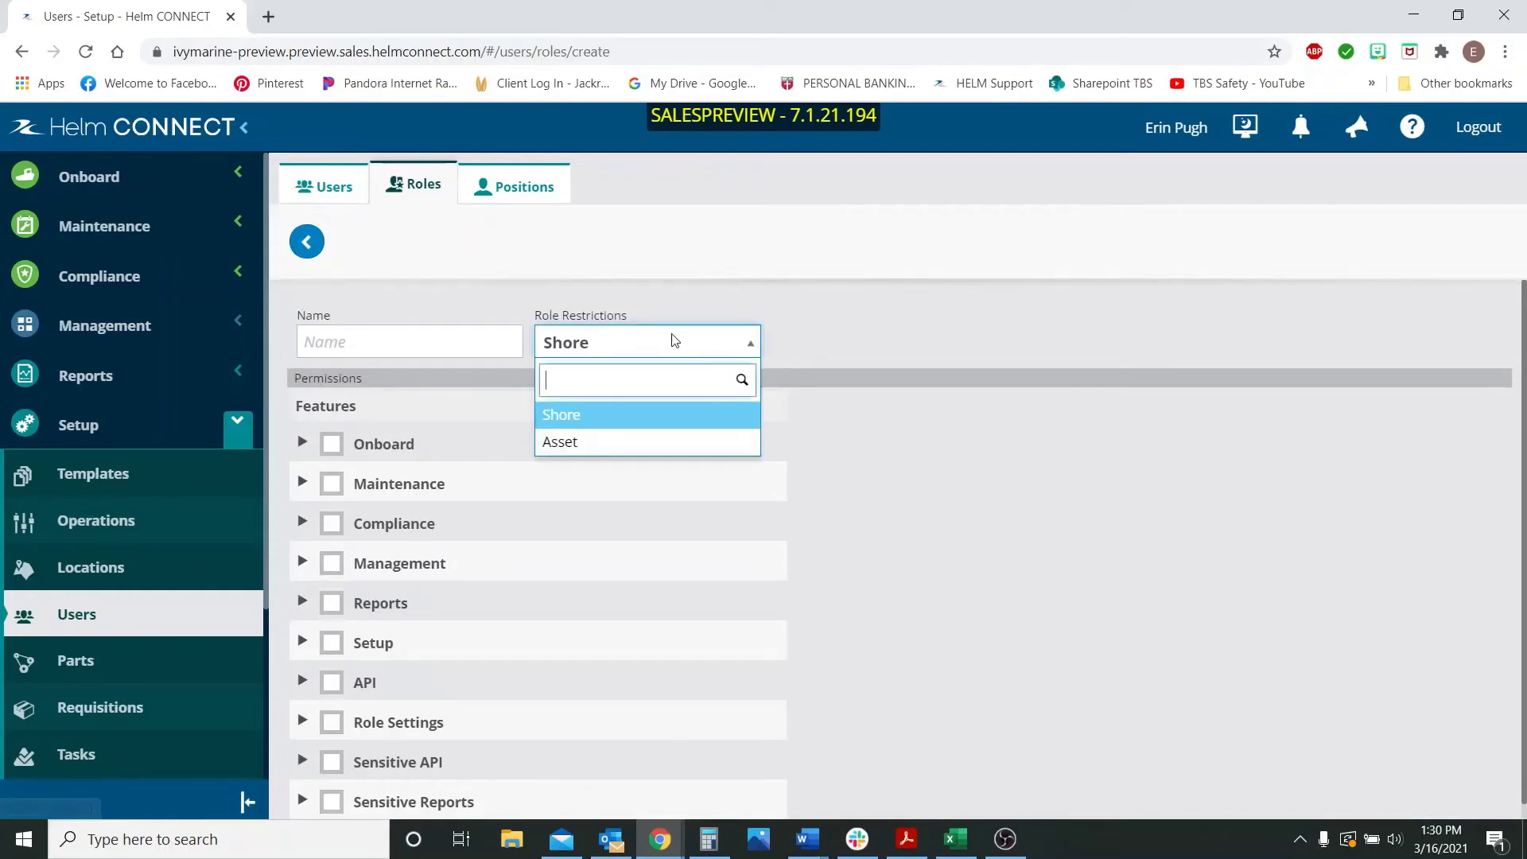
click(609, 444)
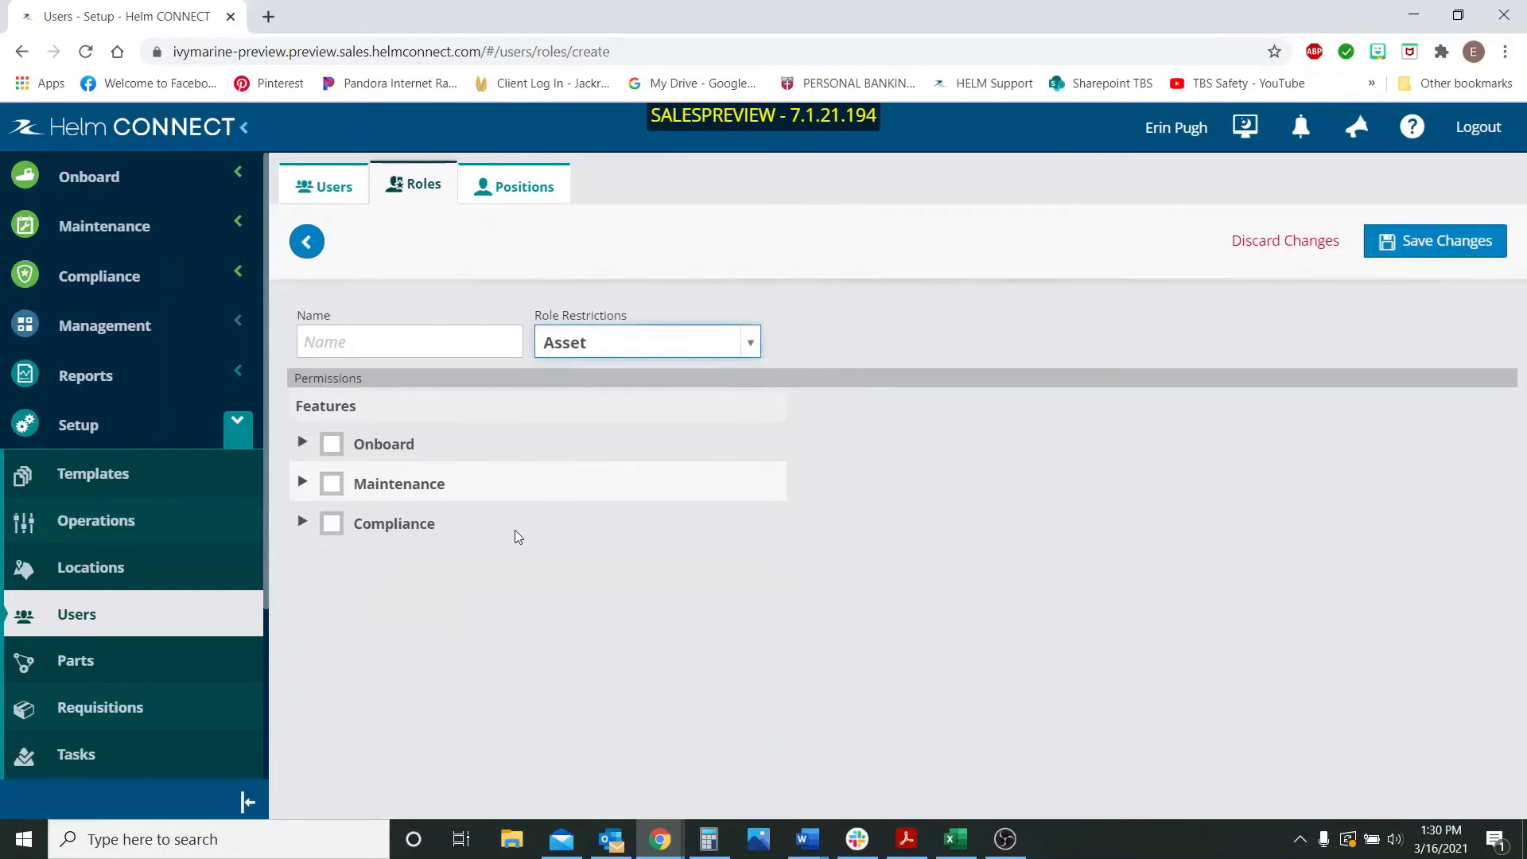
click(304, 437)
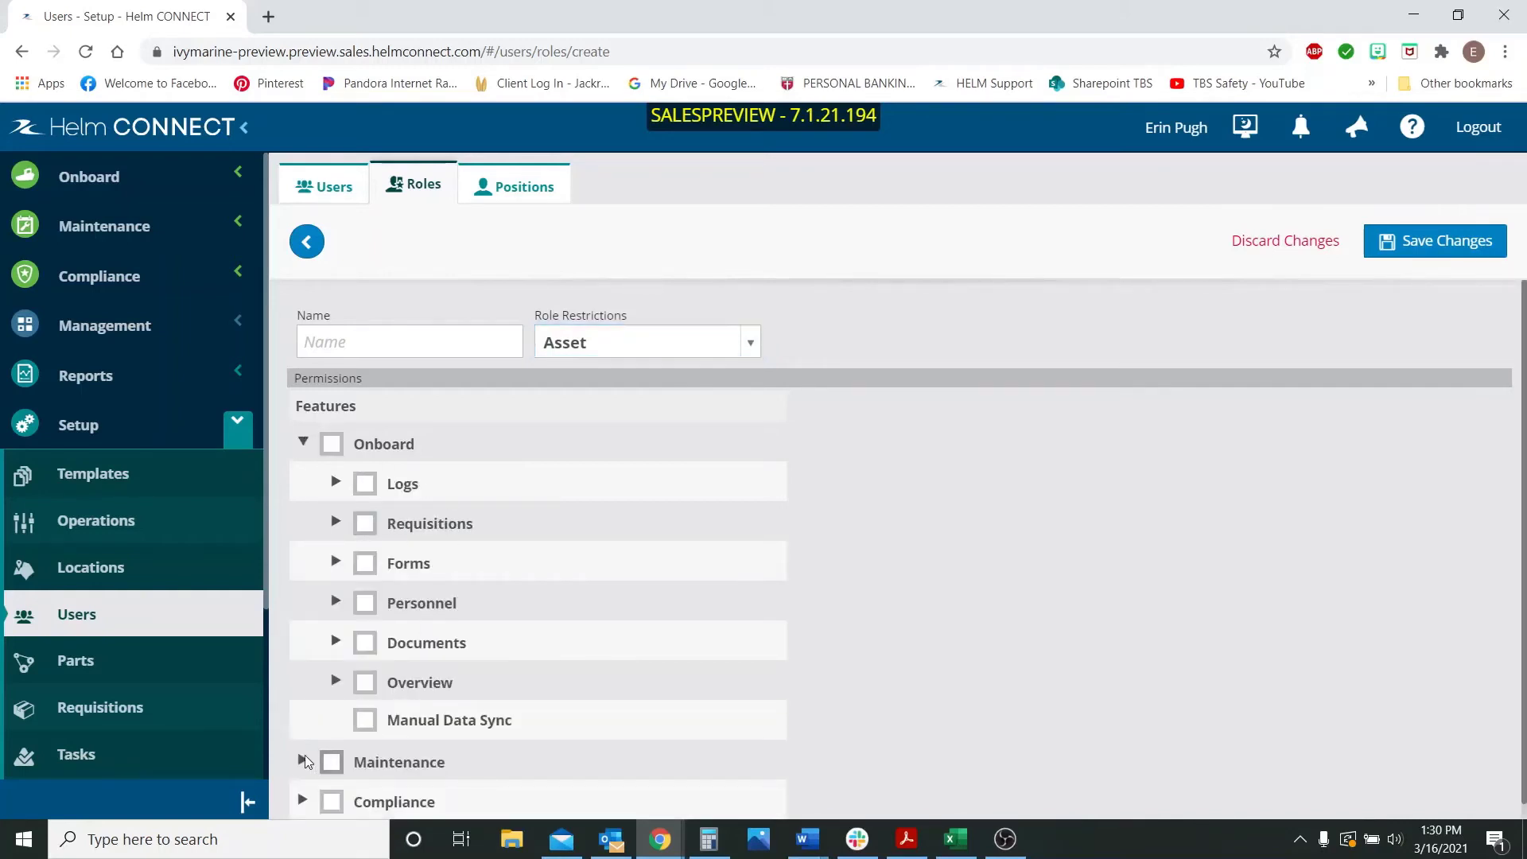
click(301, 443)
click(302, 482)
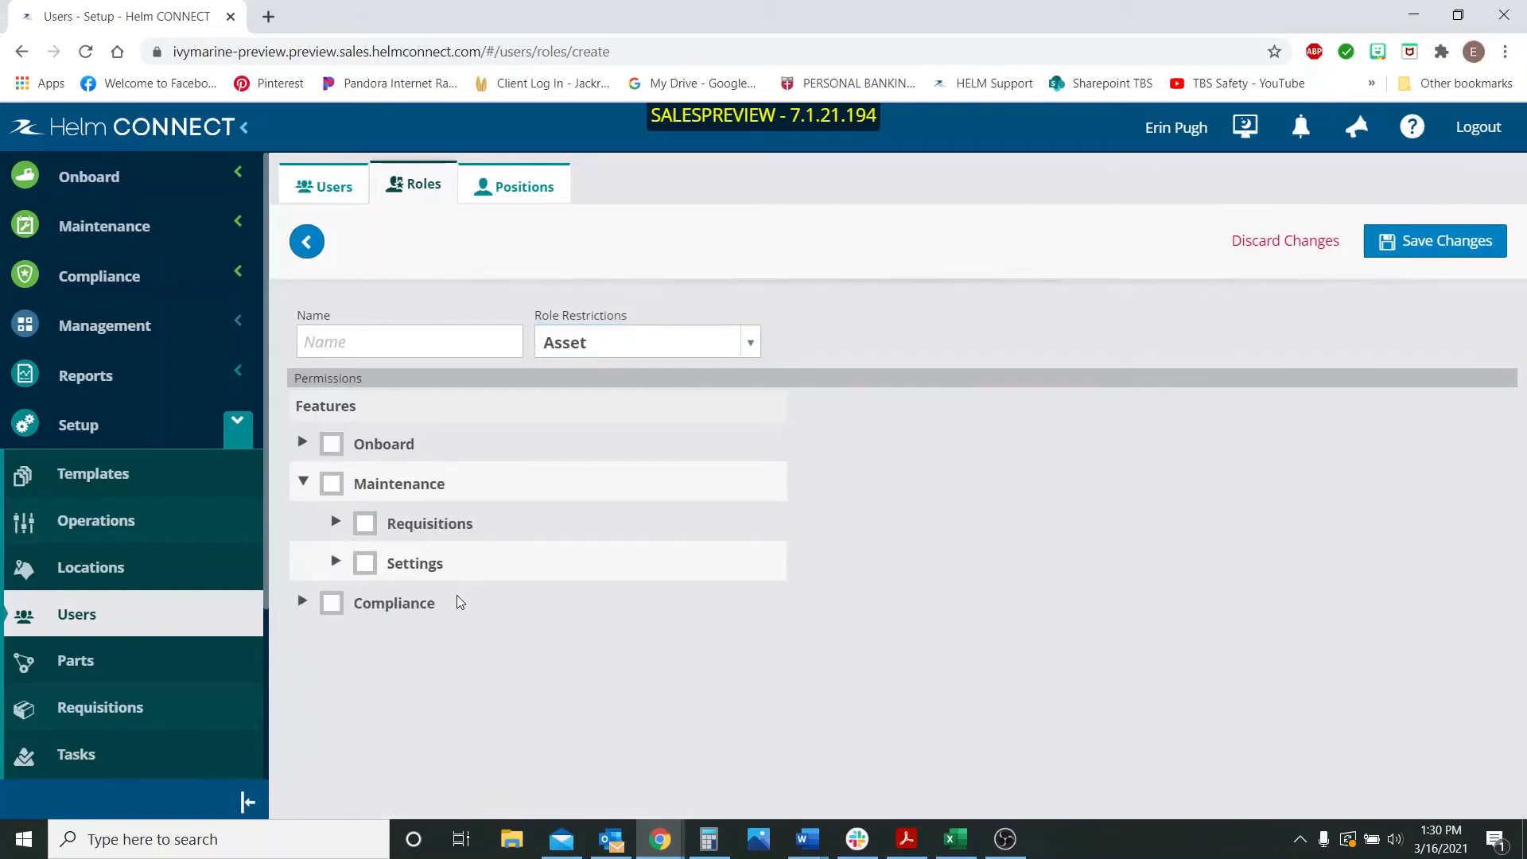
Expand Maintenance Settings to list permissions from 'Add New Task' to 'Can update task Assign To field'.
click(335, 560)
scroll(622, 549, down, 3)
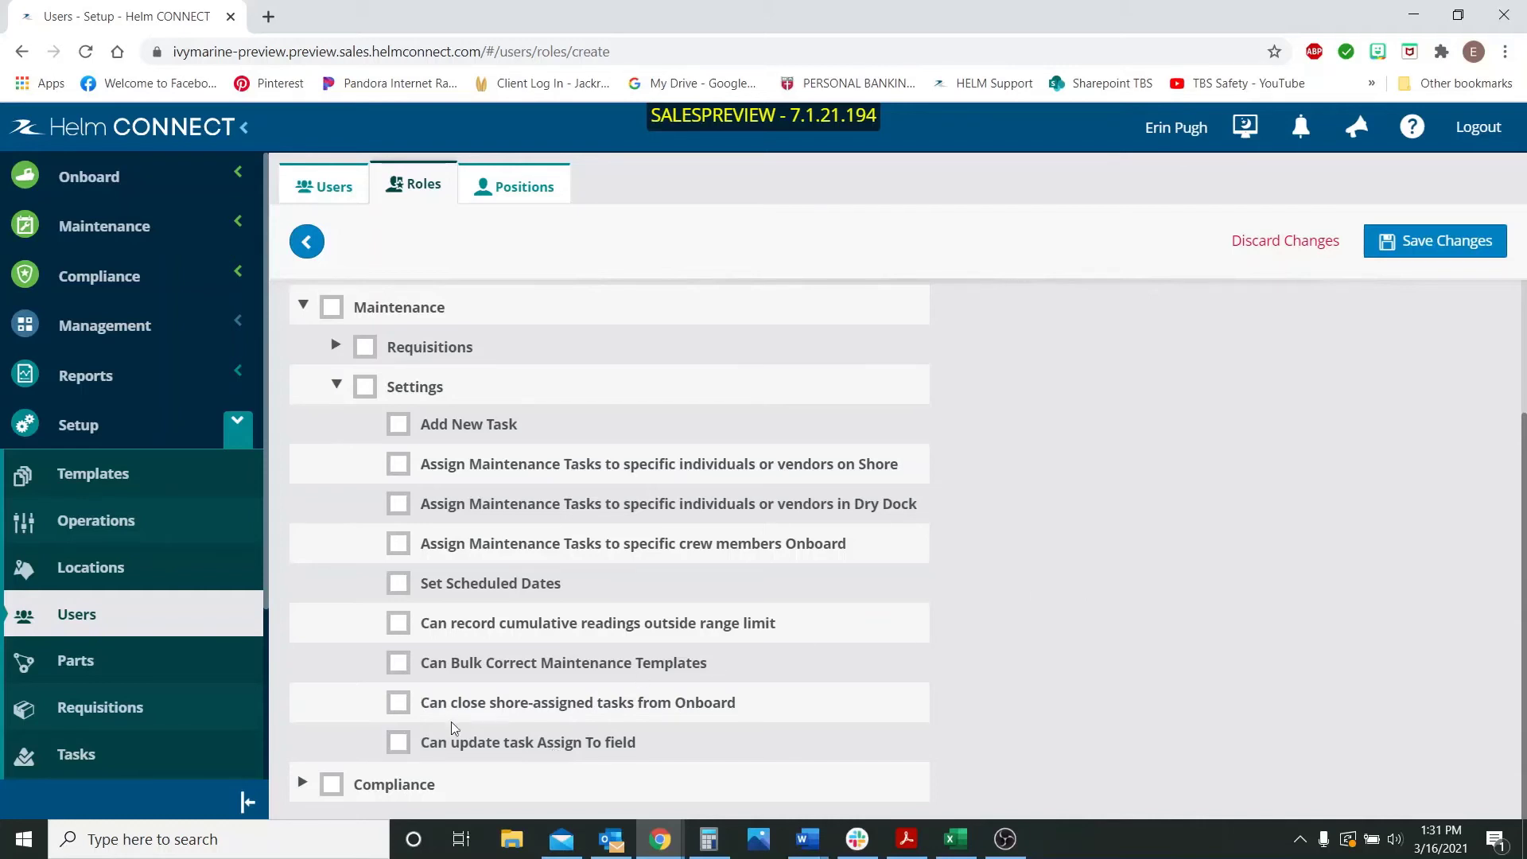
Expand Compliance and its Corrective Actions Settings permissions, showing the Assign To and Due field permissions.
click(302, 781)
scroll(368, 733, down, 1)
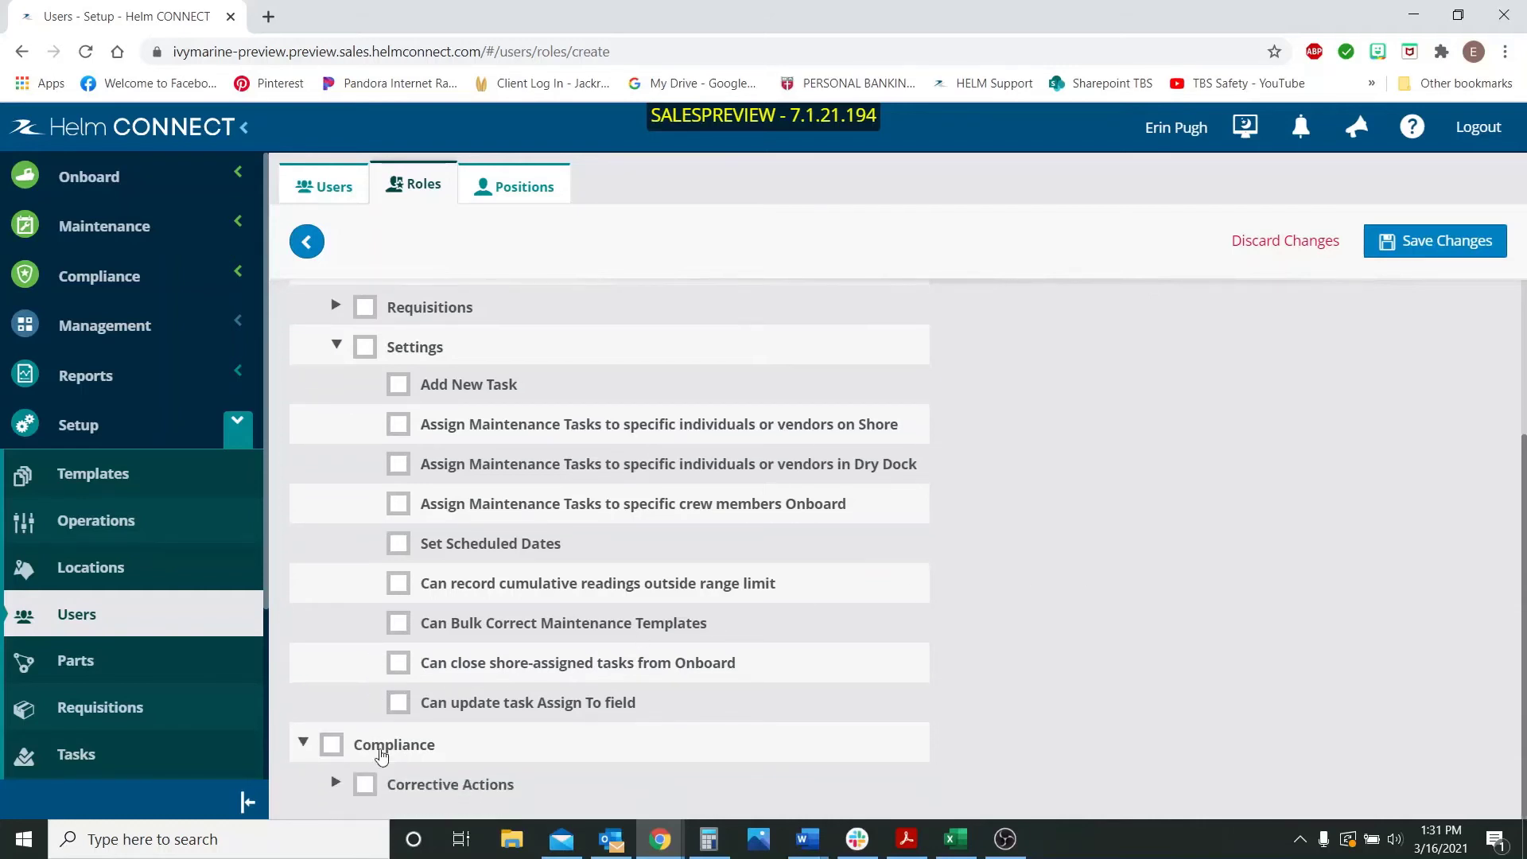
scroll(421, 719, down, 1)
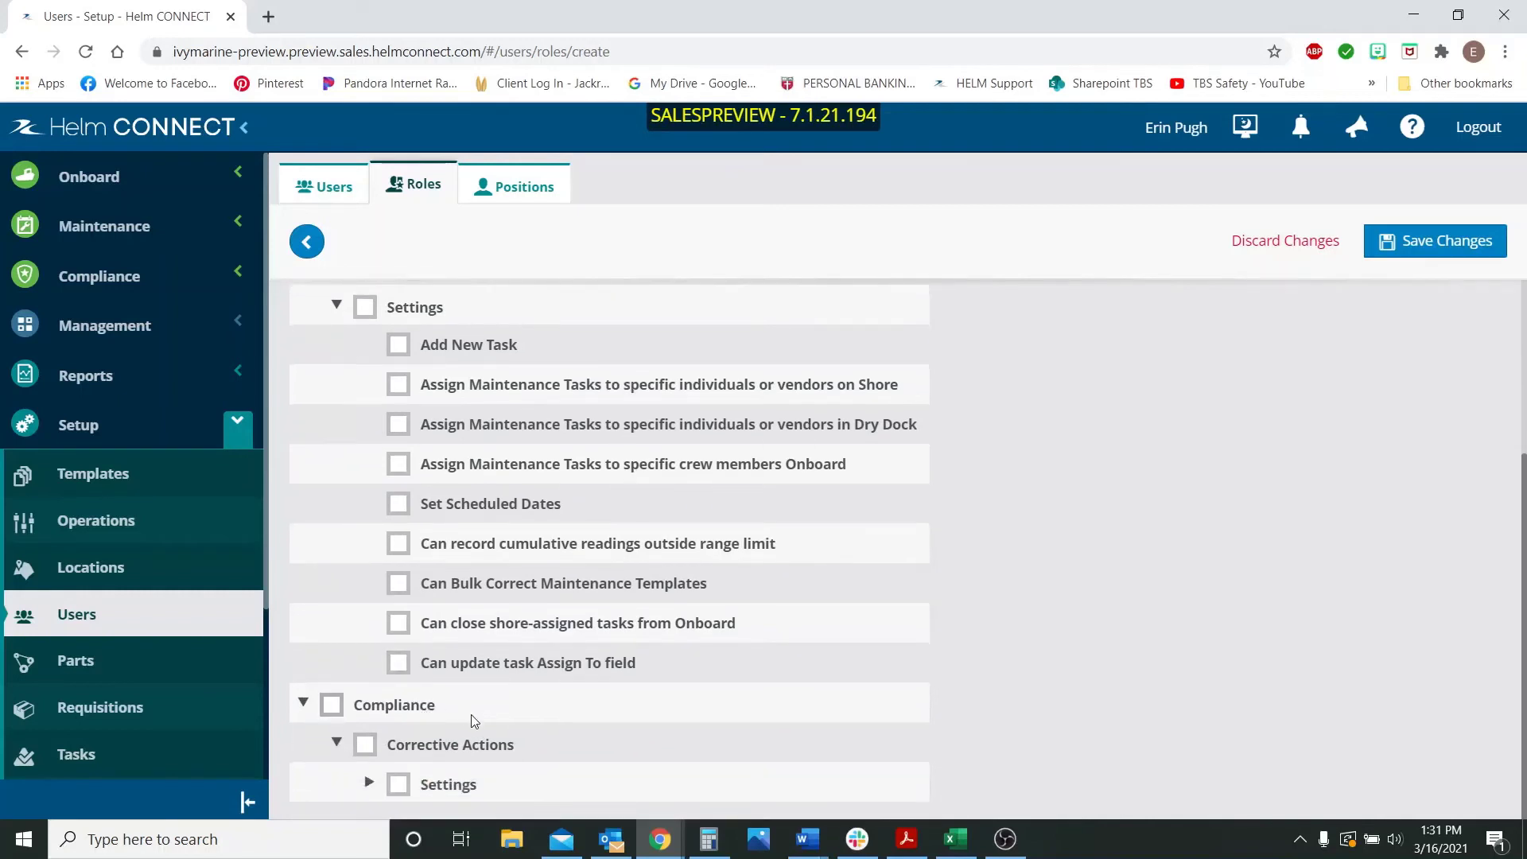
click(368, 784)
scroll(488, 715, down, 2)
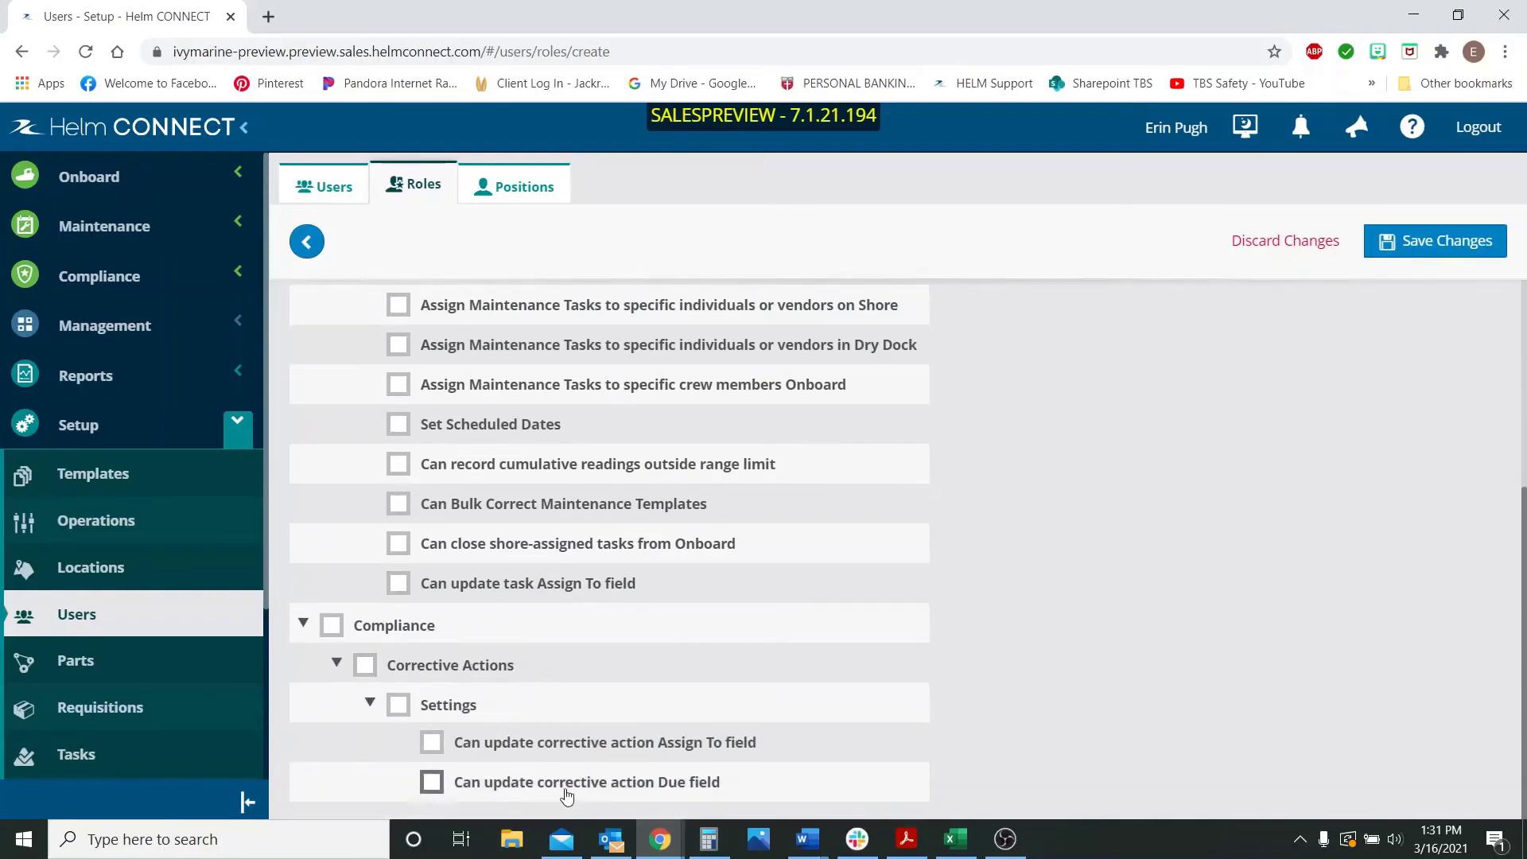